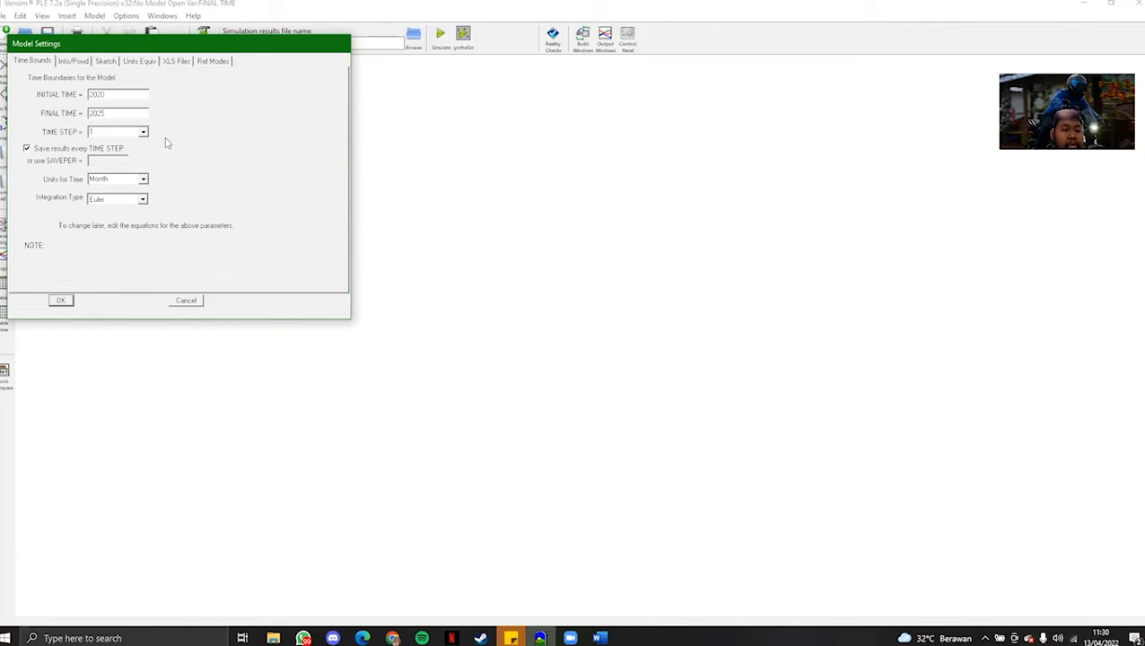
Set the model's time unit to Year and accept the model settings.
{"action": "left_click", "coordinate": [130, 183]}
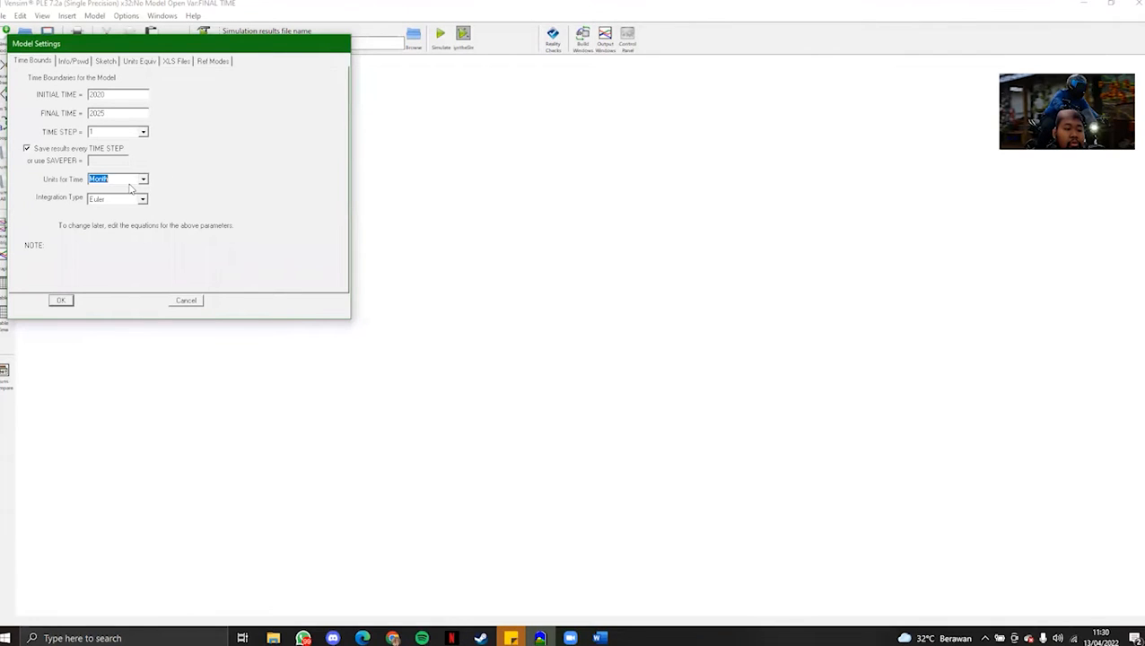
{"action": "left_click", "coordinate": [144, 180]}
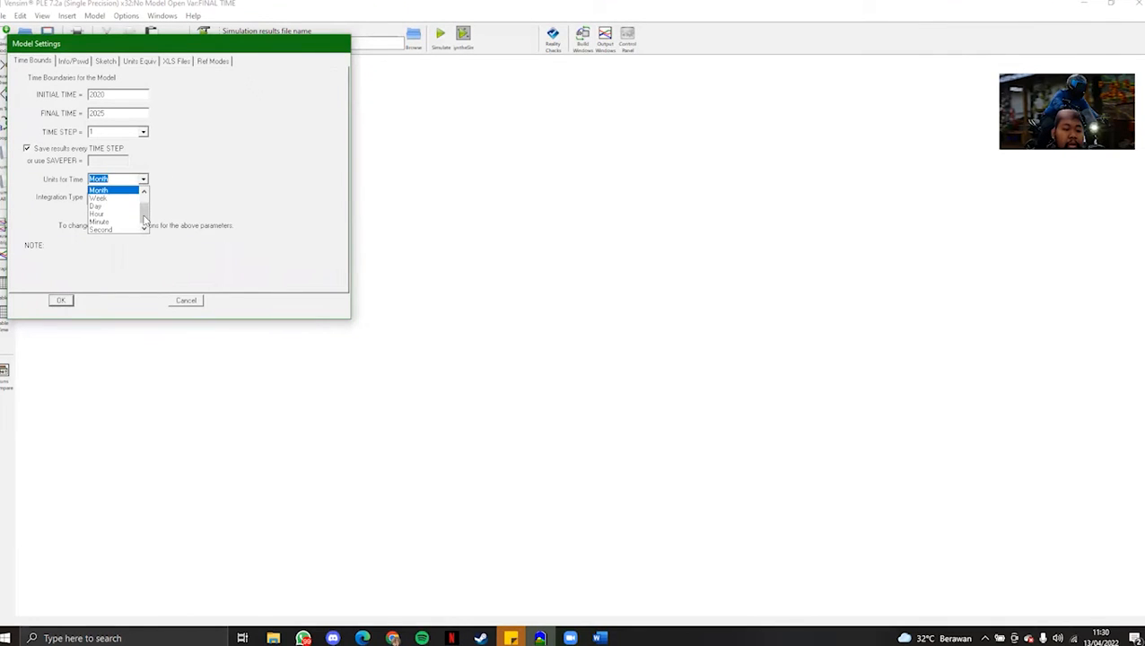
{"action": "left_click_drag", "start_coordinate": [144, 220], "coordinate": [143, 183]}
{"action": "left_click", "coordinate": [117, 191]}
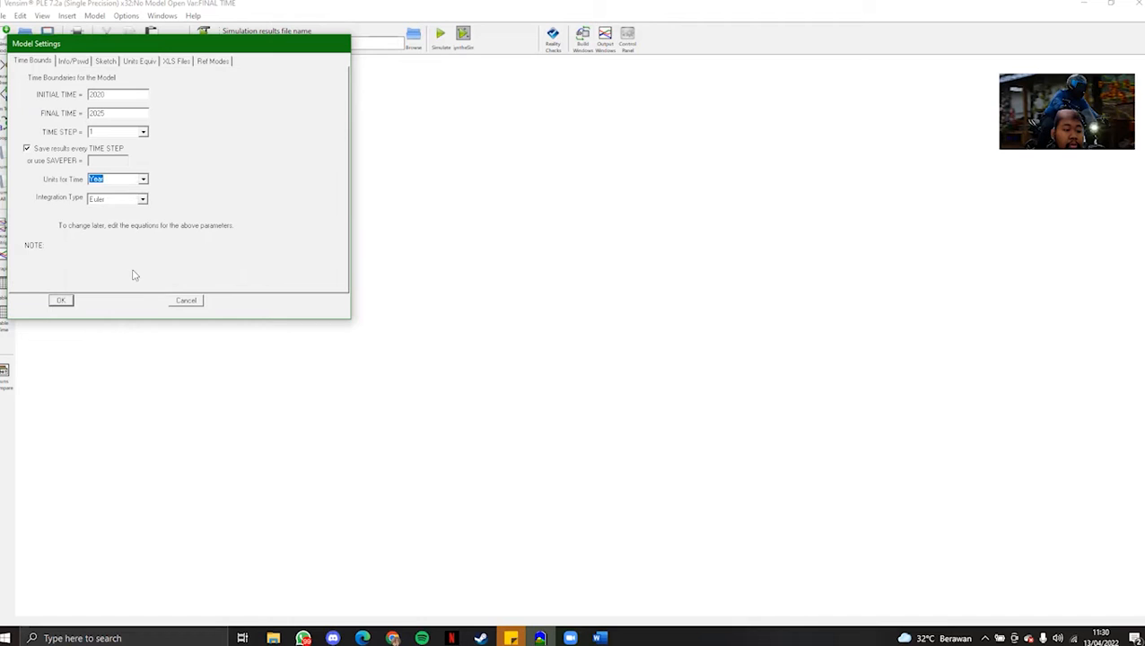
{"action": "left_click", "coordinate": [61, 301]}
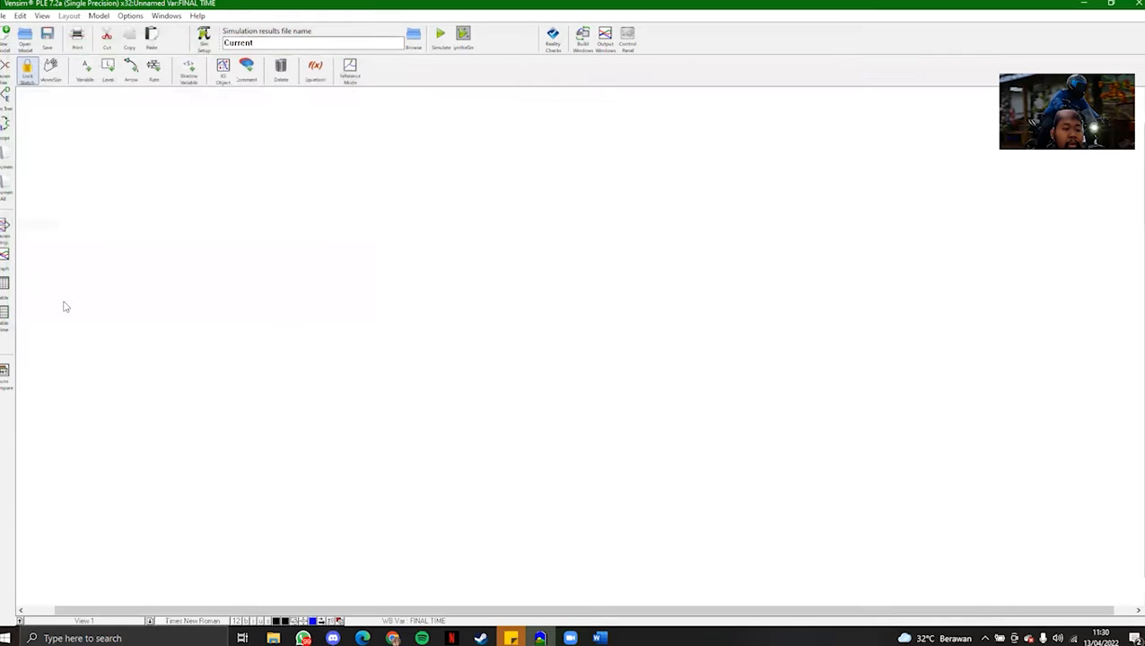
Add the variables hasil produksi kulit, Ukuran sapi, Kualitas pangan sapi and Kualitas alat to the sketch.
{"action": "left_click", "coordinate": [86, 72]}
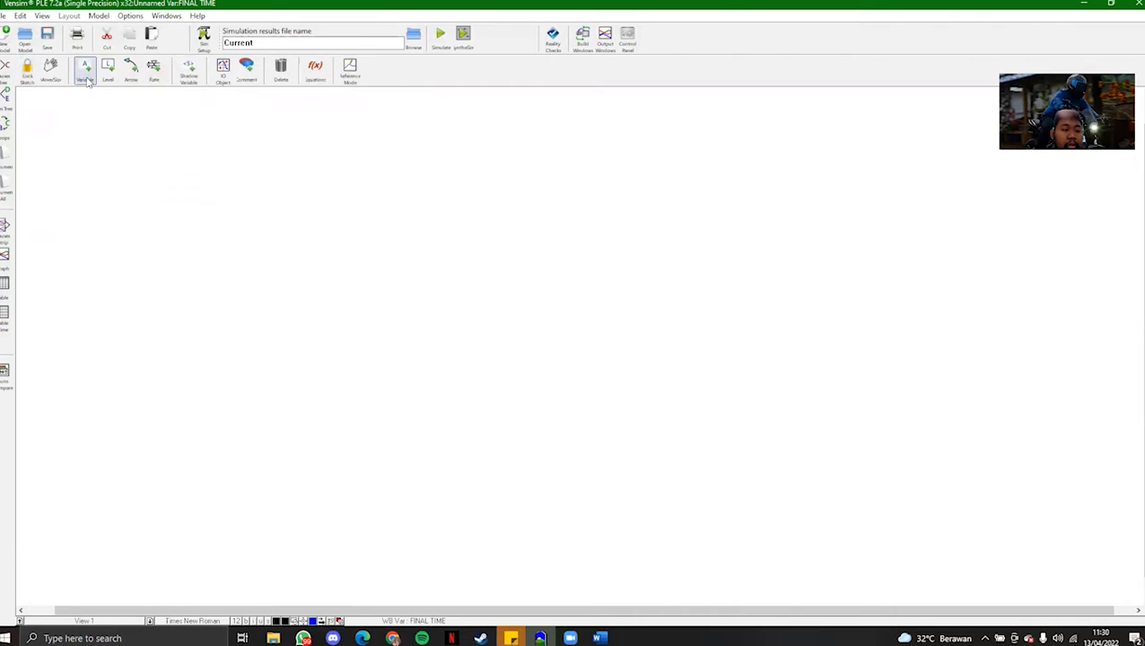
{"action": "left_click", "coordinate": [192, 173]}
{"action": "type", "text": "hasil produksi kulit"}
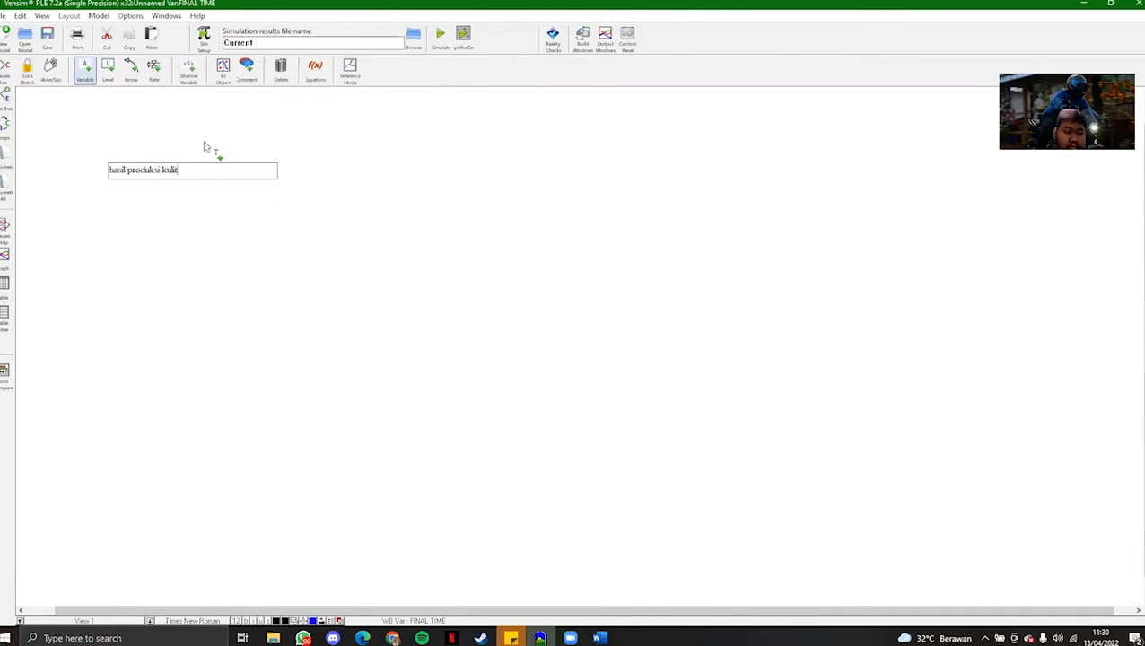
{"action": "left_click", "coordinate": [196, 132]}
{"action": "type", "text": "Ukuran sapi"}
{"action": "left_click", "coordinate": [97, 169]}
{"action": "type", "text": "Kualitas pangan sapi"}
{"action": "left_click", "coordinate": [84, 210]}
{"action": "type", "text": "Kualitas alat"}
Add the variables Produksi Buruk, Kualitas pangan sapi kuang and Kualitas alat kurang baik beside the hasil produksi kulit group.
{"action": "left_click", "coordinate": [421, 200]}
{"action": "type", "text": "Produksi Buruk"}
{"action": "left_click", "coordinate": [570, 153]}
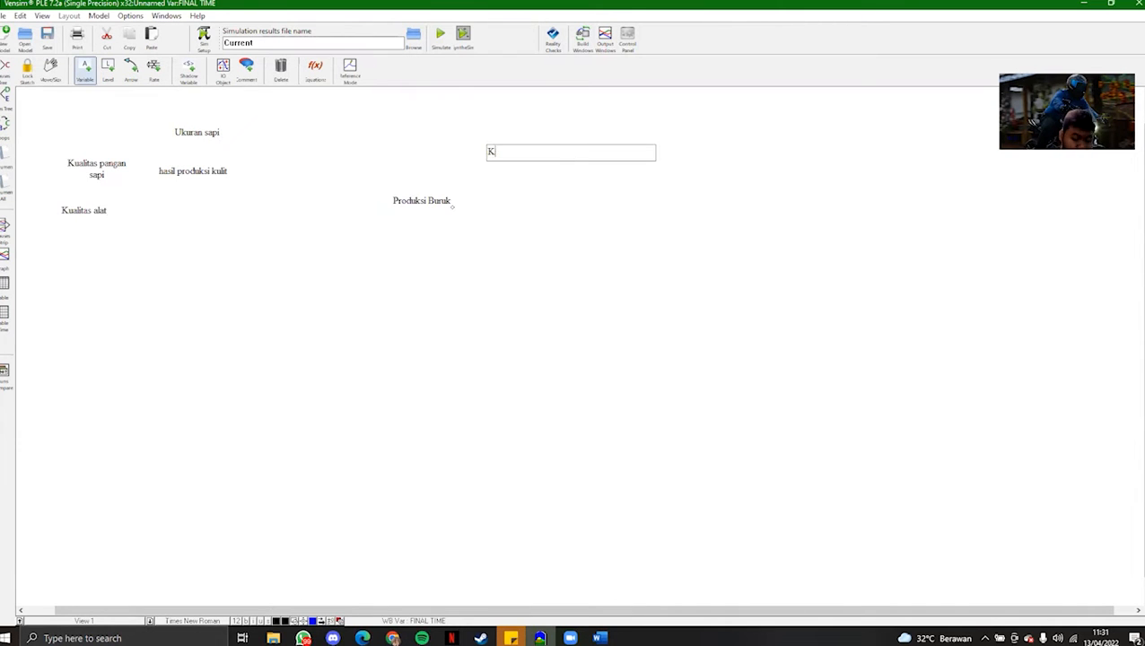
{"action": "type", "text": "Kualitas pangan sapi kuang"}
{"action": "left_click", "coordinate": [532, 244]}
{"action": "type", "text": "Kualitas alat kurang baik"}
Add the variables Persediaan bahan baku sepatu, Jumlah permintaan, Peningkatan permintaan and Penurunan permintaan below the existing ones.
{"action": "left_click", "coordinate": [332, 307]}
{"action": "type", "text": "Persediaan barhan baku sepatu"}
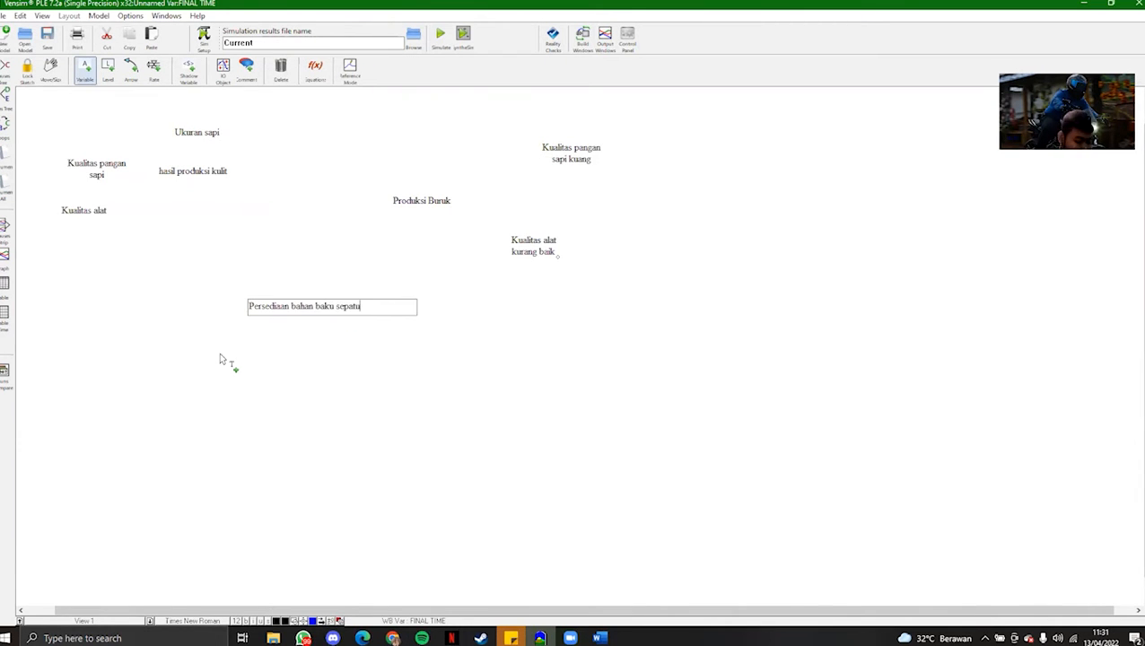
{"action": "left_click", "coordinate": [217, 354]}
{"action": "type", "text": "Jumlah permintaan"}
{"action": "left_click", "coordinate": [317, 403]}
{"action": "type", "text": "Peningkatan permintaan"}
{"action": "left_click", "coordinate": [130, 399]}
{"action": "type", "text": "Penurunan permintaan"}
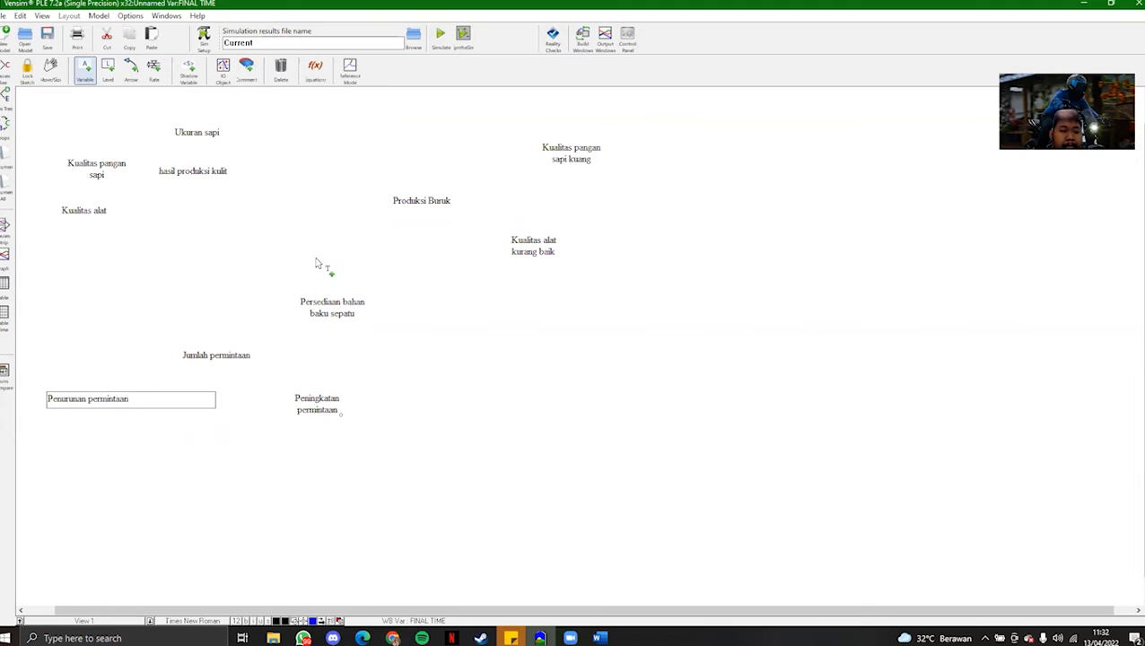
Draw causal arrows from Ukuran sapi, Kualitas pangan sapi and Kualitas alat to hasil produksi kulit.
{"action": "left_click", "coordinate": [131, 70]}
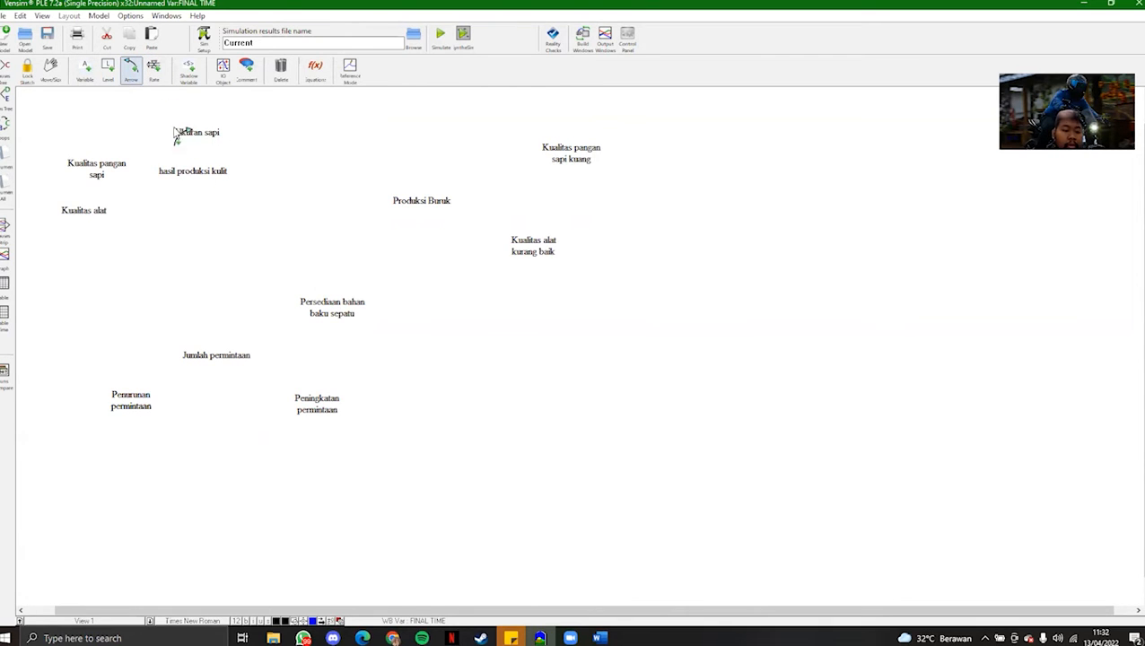
{"action": "left_click", "coordinate": [208, 134]}
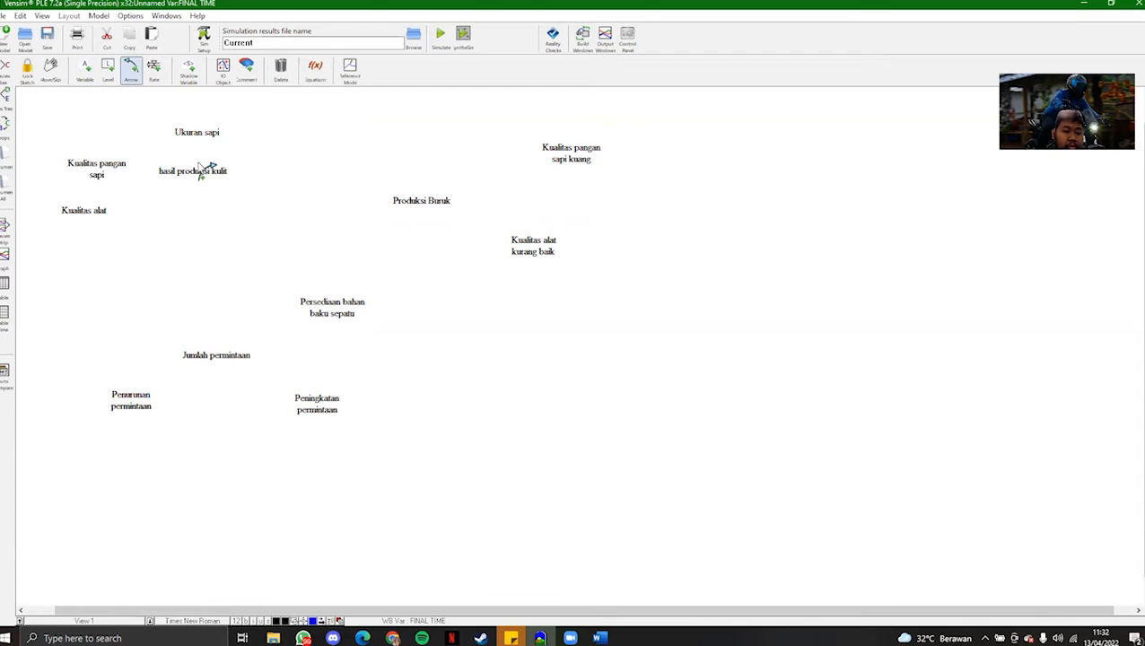
{"action": "left_click", "coordinate": [193, 173]}
{"action": "left_click", "coordinate": [97, 168]}
{"action": "left_click", "coordinate": [166, 177]}
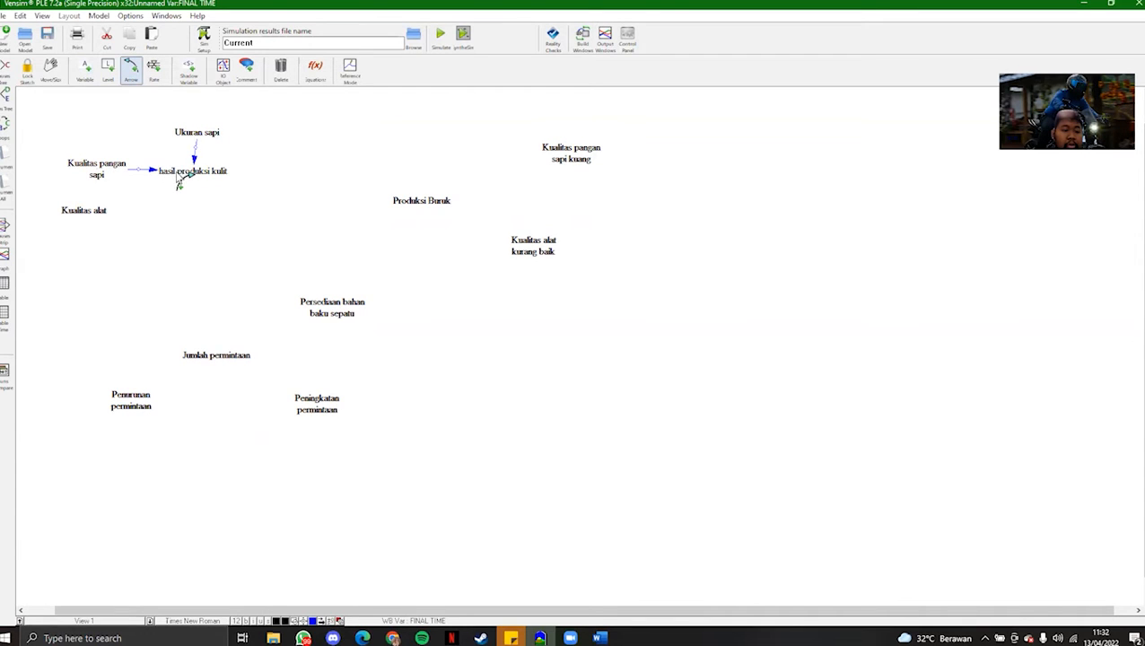
{"action": "left_click", "coordinate": [108, 214]}
{"action": "left_click", "coordinate": [169, 178]}
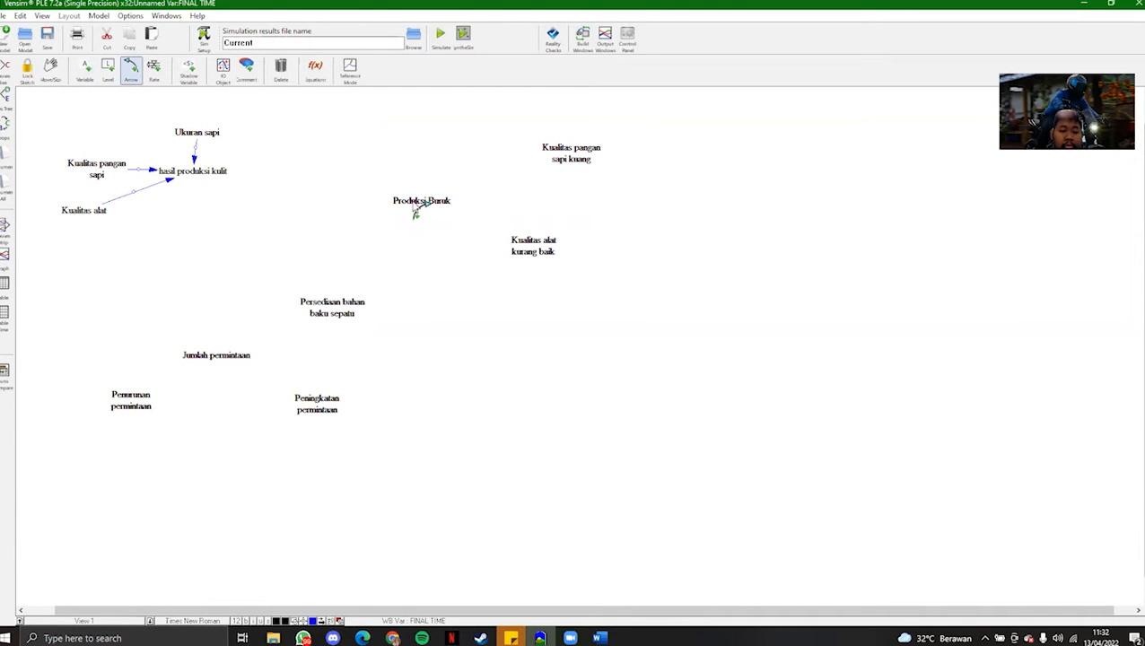
Draw arrows from Produksi Buruk to hasil produksi kulit, and from Kualitas pangan sapi kuang and Kualitas alat kurang baik to Produksi Buruk.
{"action": "left_click", "coordinate": [417, 203]}
{"action": "left_click", "coordinate": [217, 176]}
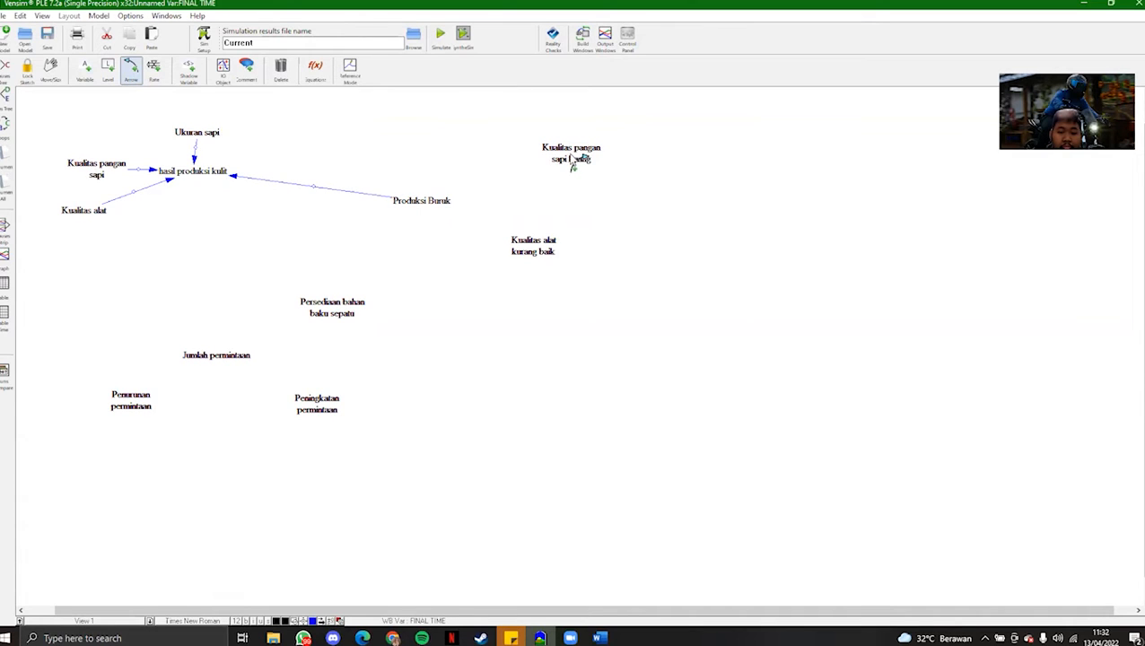
{"action": "left_click", "coordinate": [571, 156]}
{"action": "left_click", "coordinate": [455, 203]}
{"action": "left_click", "coordinate": [549, 251]}
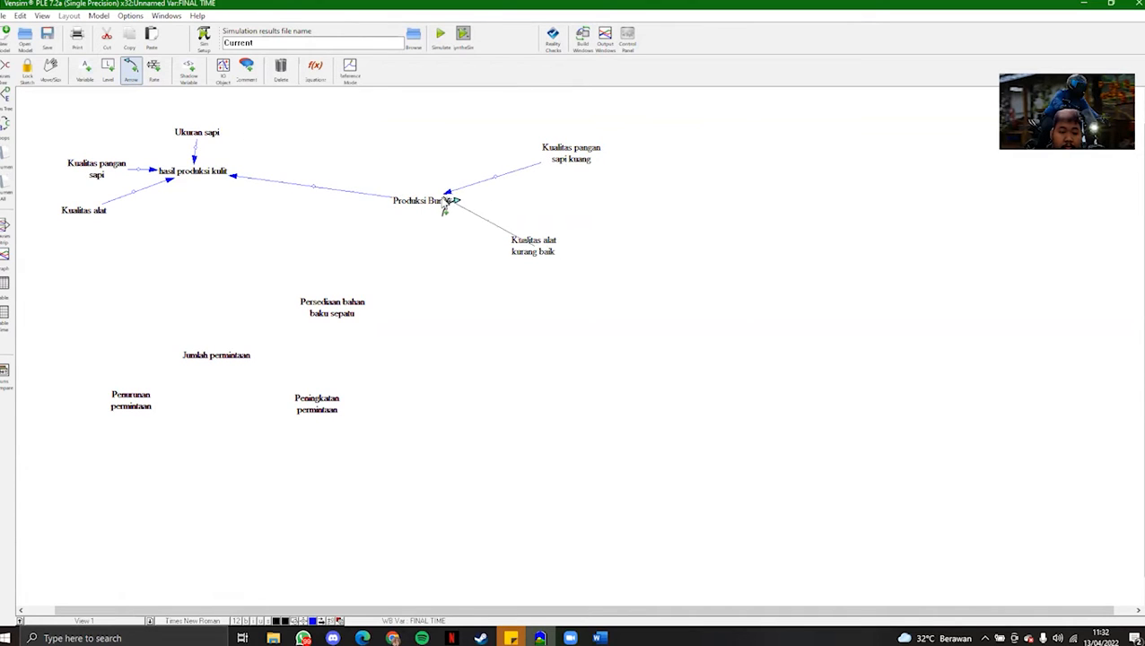
{"action": "left_click", "coordinate": [446, 202]}
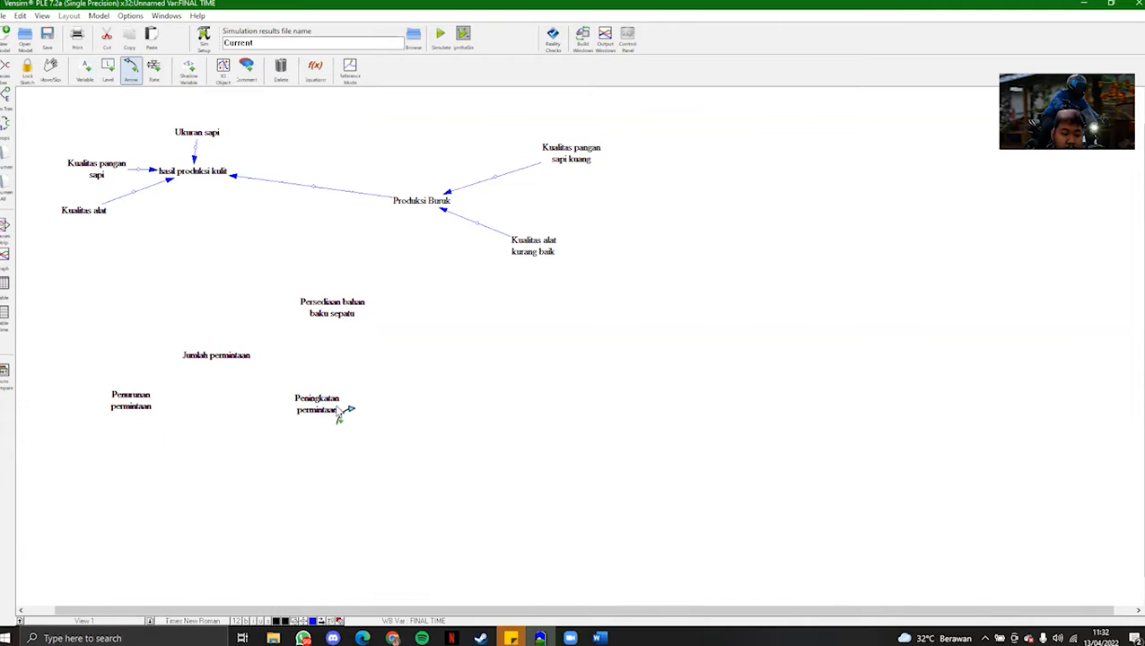
Draw arrows from Peningkatan permintaan and Penurunan permintaan to Jumlah permintaan, and from Jumlah permintaan to Persediaan bahan baku sepatu.
{"action": "left_click", "coordinate": [330, 409]}
{"action": "left_click", "coordinate": [226, 363]}
{"action": "left_click", "coordinate": [154, 400]}
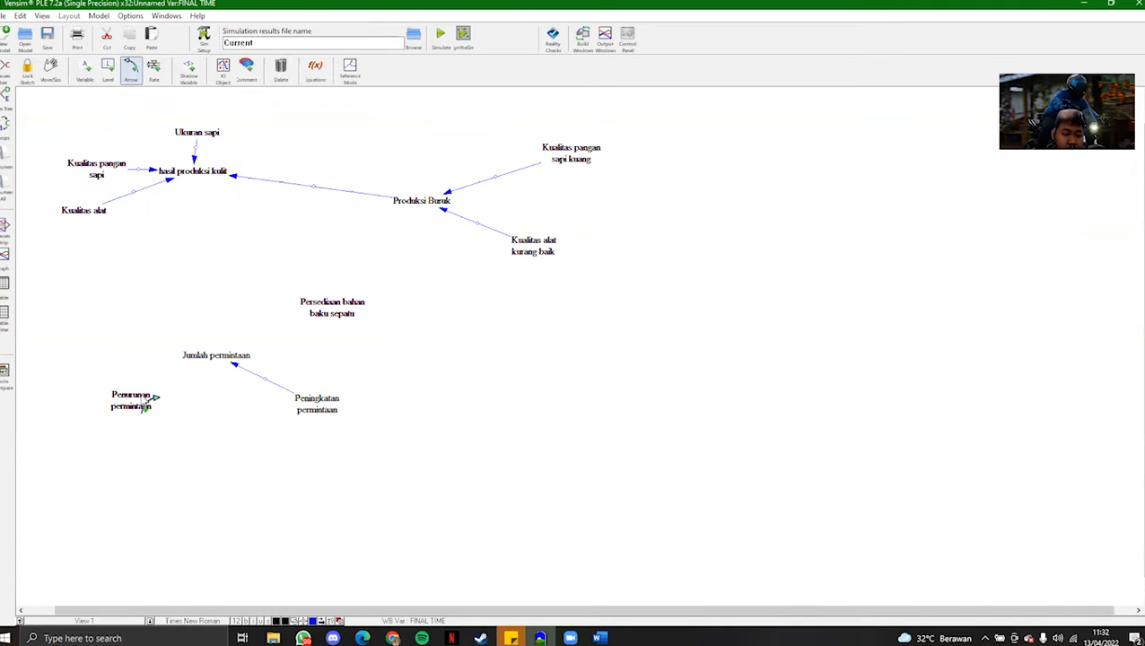
{"action": "left_click", "coordinate": [203, 361]}
{"action": "left_click", "coordinate": [223, 362]}
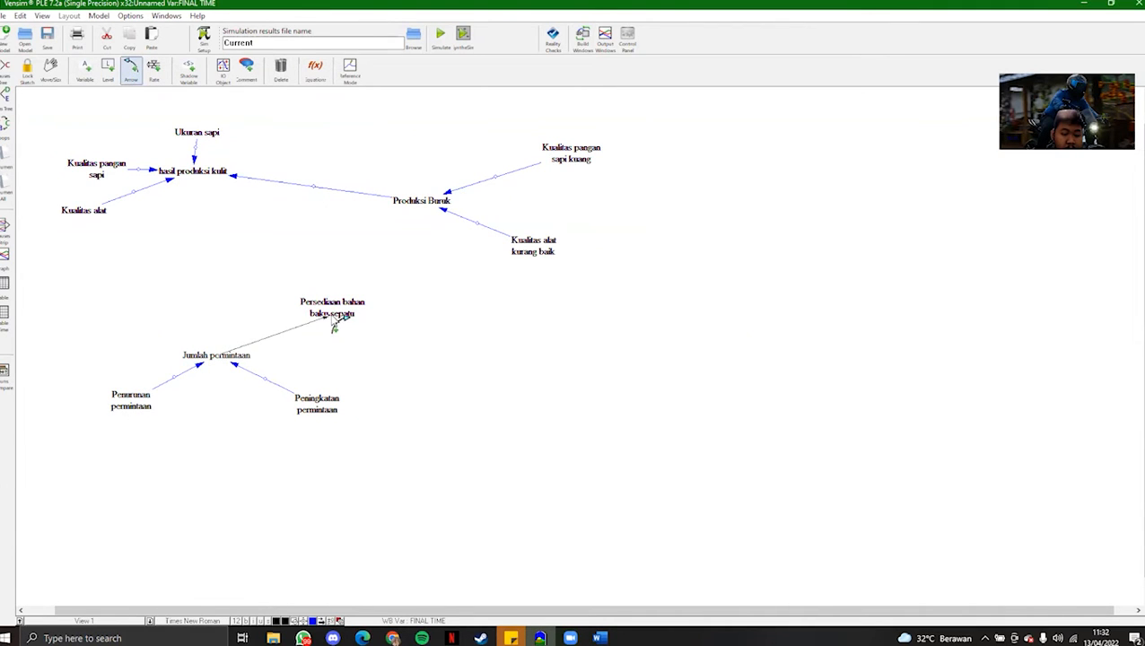
{"action": "left_click", "coordinate": [338, 311]}
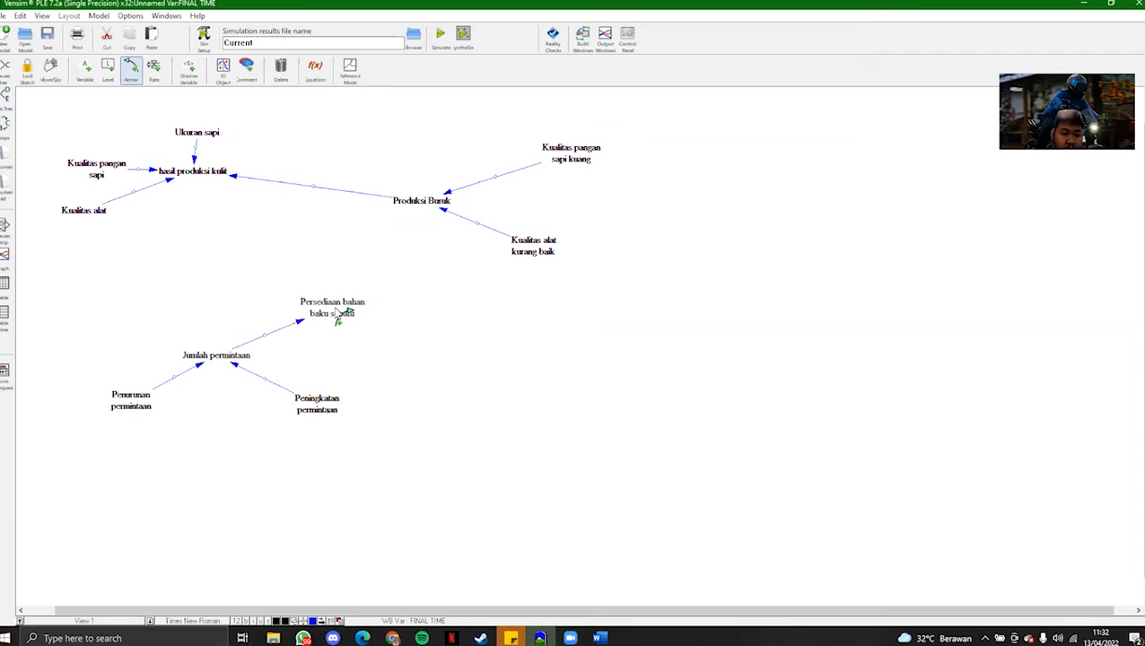
Give the arrow from Ukuran sapi to hasil produksi kulit + polarity and the one from Produksi Buruk - polarity.
{"action": "right_click", "coordinate": [196, 159]}
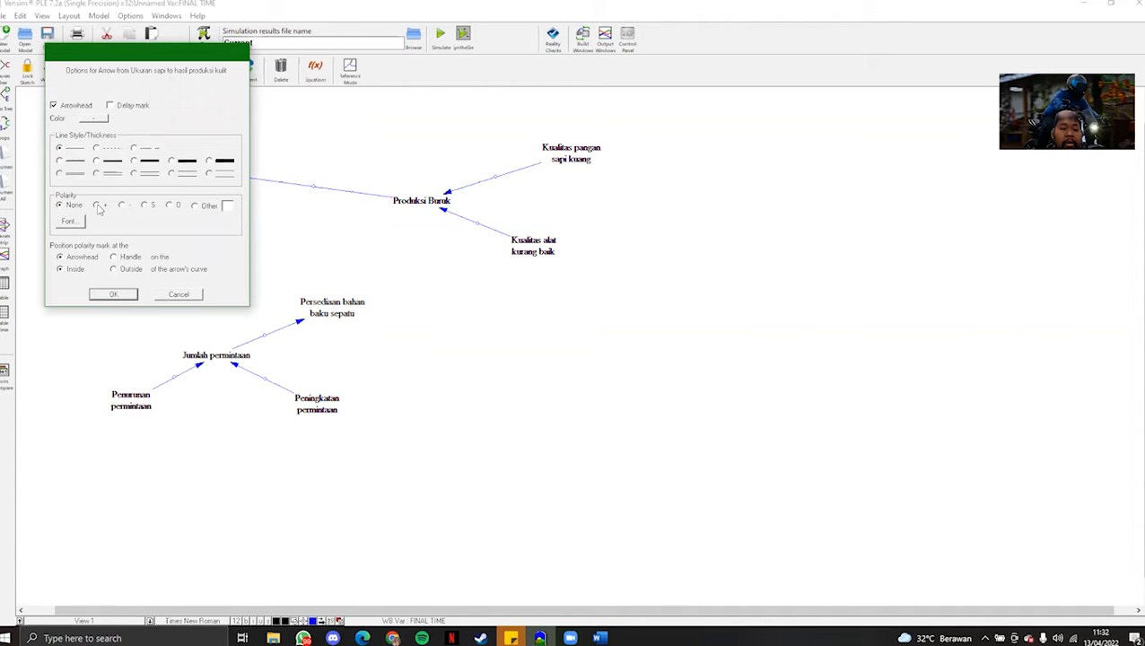
{"action": "left_click", "coordinate": [113, 295]}
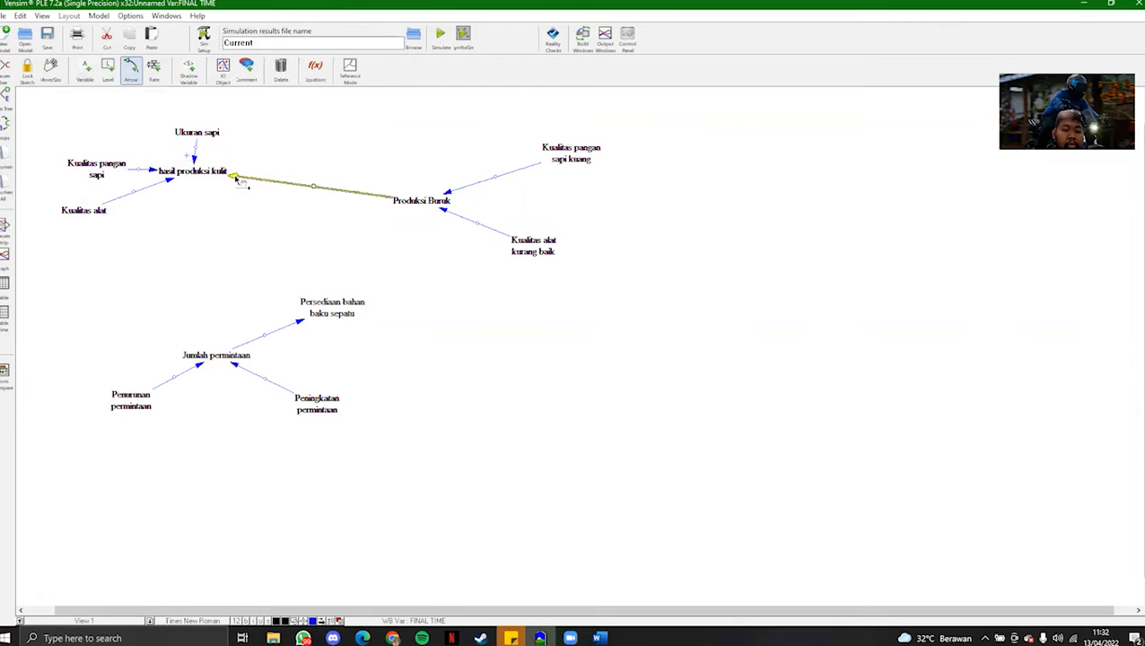
{"action": "right_click", "coordinate": [239, 177]}
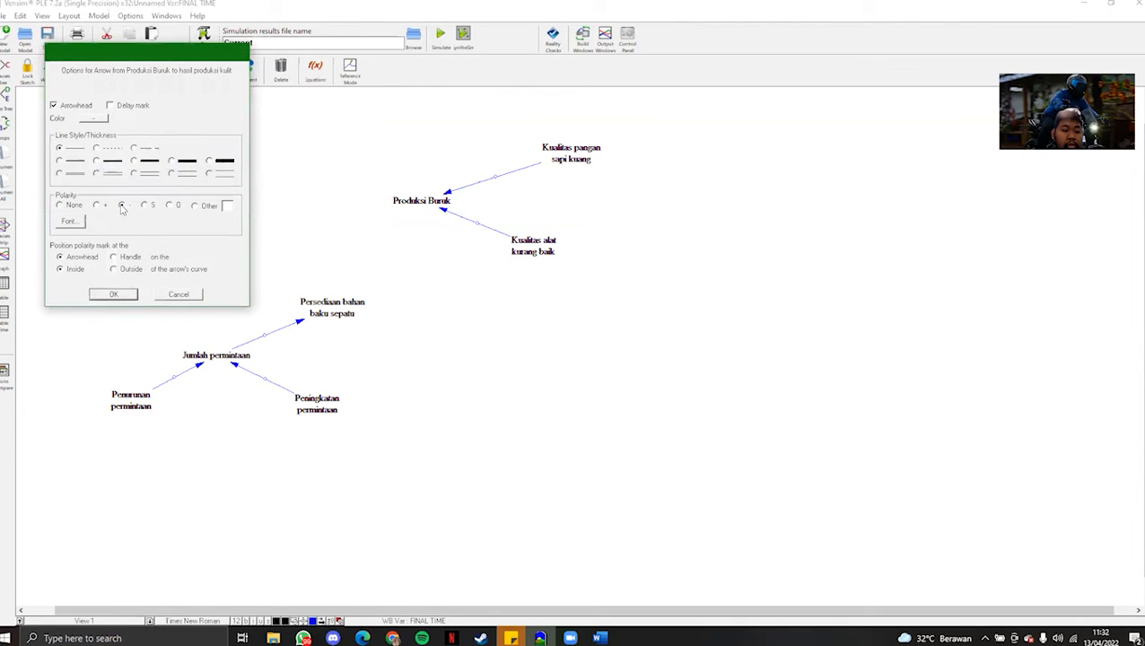
{"action": "left_click", "coordinate": [114, 295]}
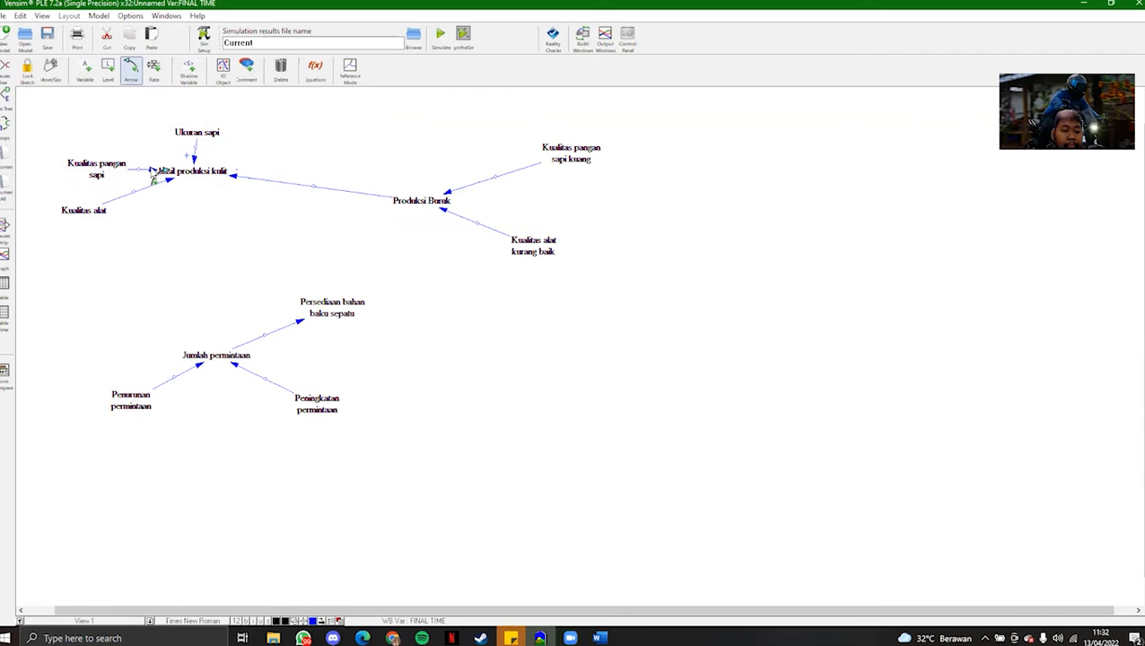
{"action": "left_click", "coordinate": [156, 174]}
{"action": "left_click", "coordinate": [155, 176]}
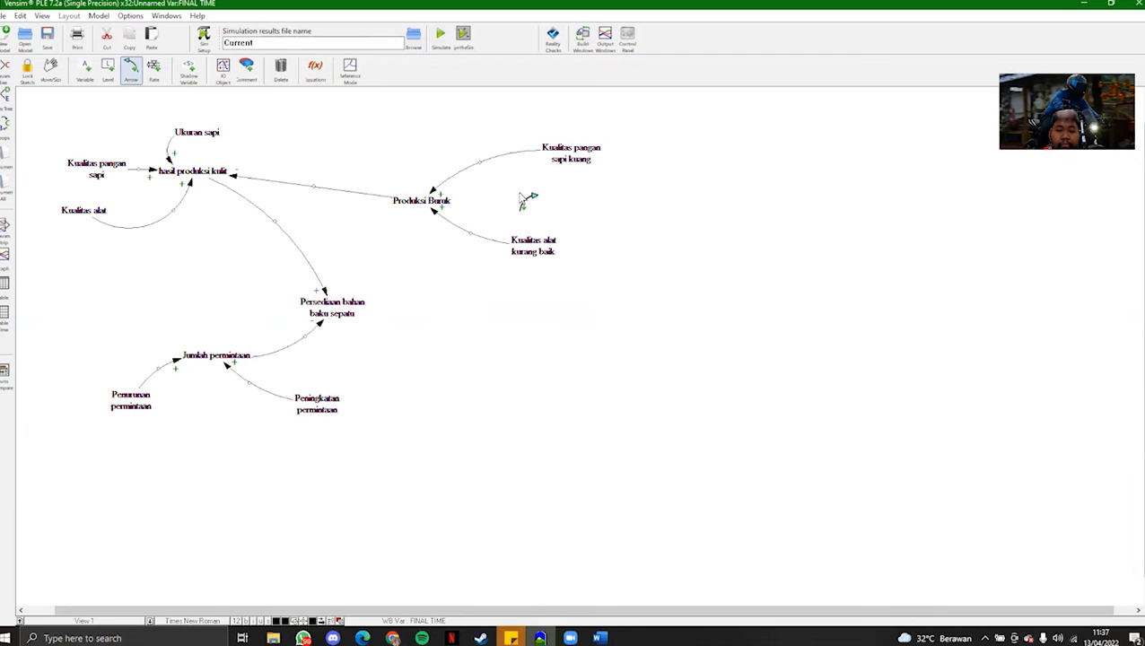
{"action": "left_click", "coordinate": [666, 61]}
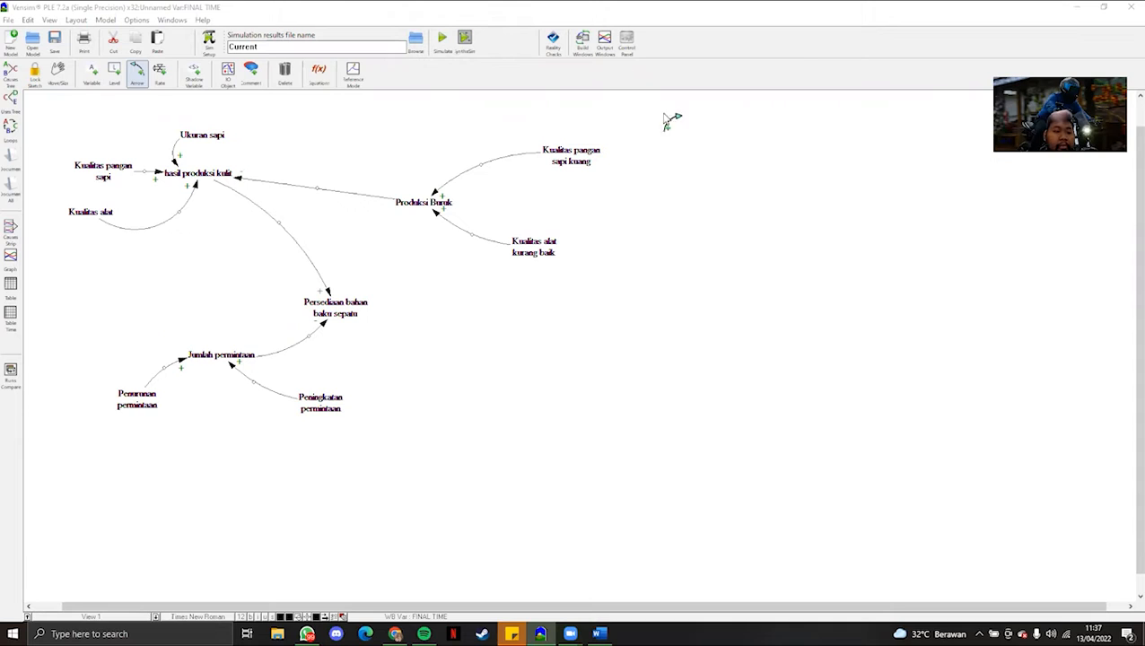
Start a new model, saving the current sketch in the Modul 3 folder as casual lopp diagram.
{"action": "left_click", "coordinate": [8, 19]}
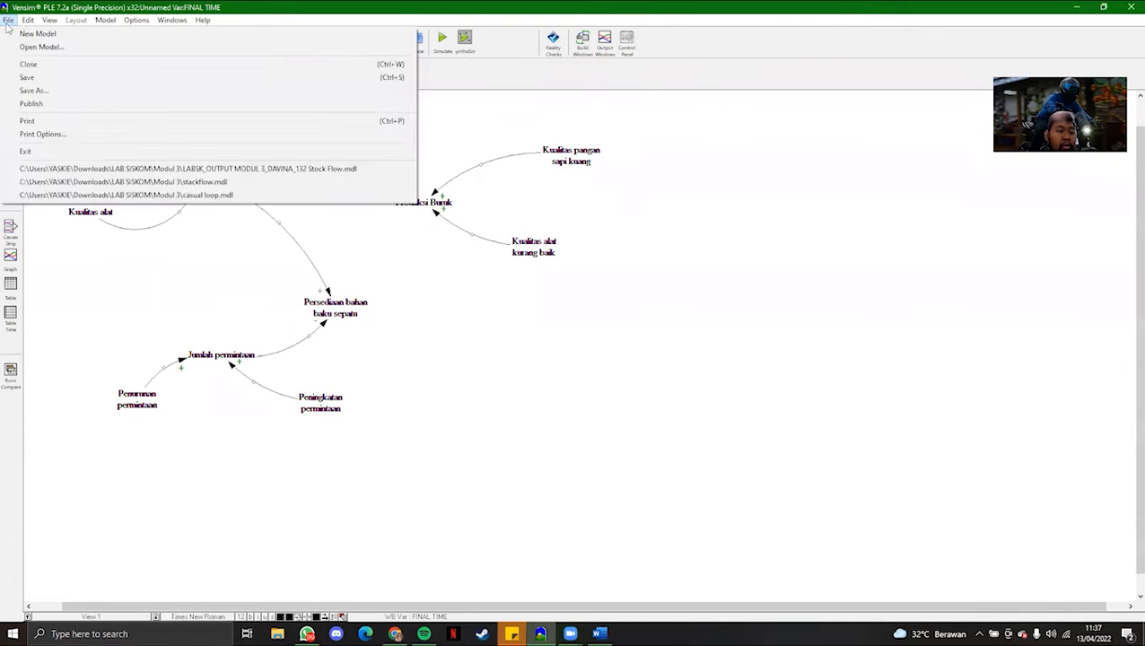
{"action": "left_click", "coordinate": [18, 35]}
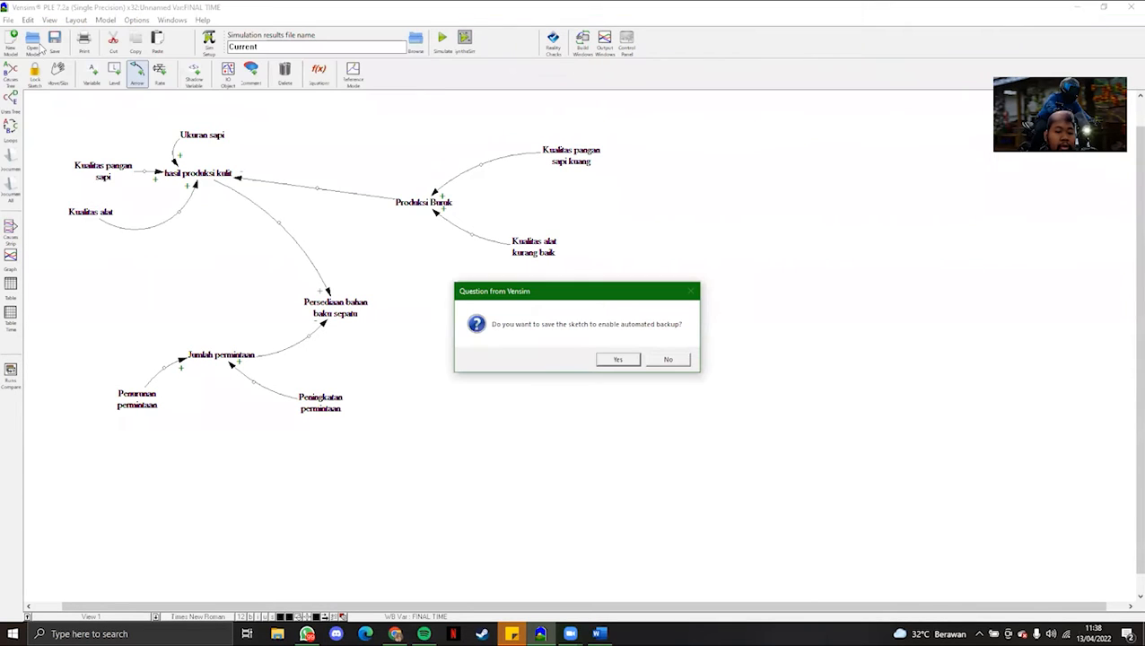
{"action": "left_click", "coordinate": [601, 361]}
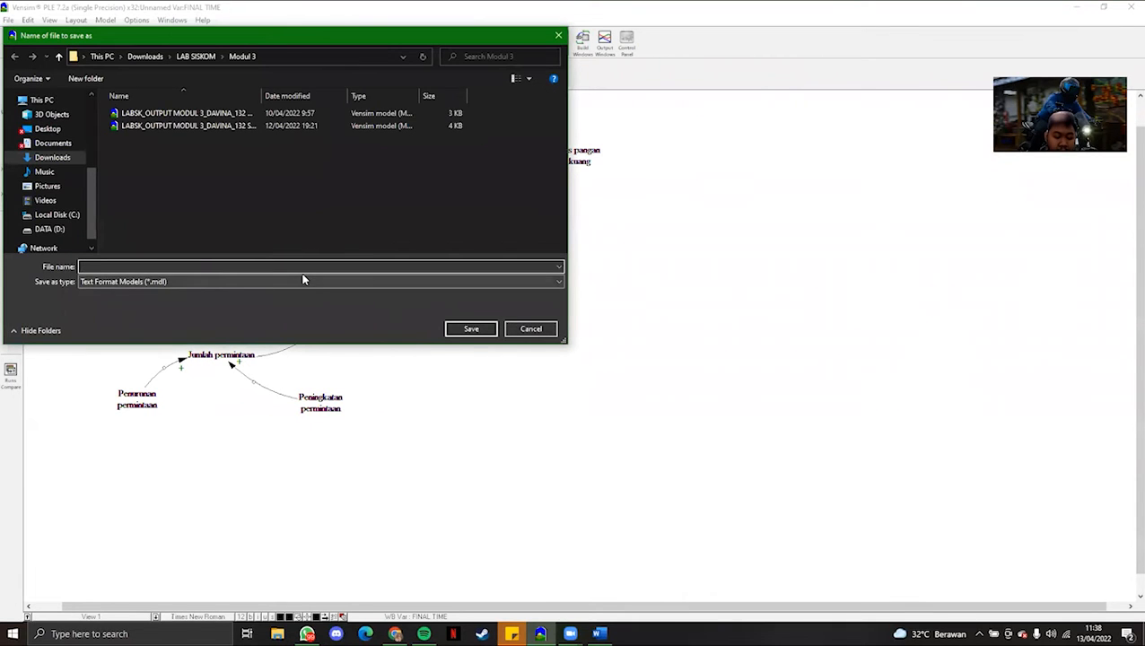
{"action": "type", "text": "casual"}
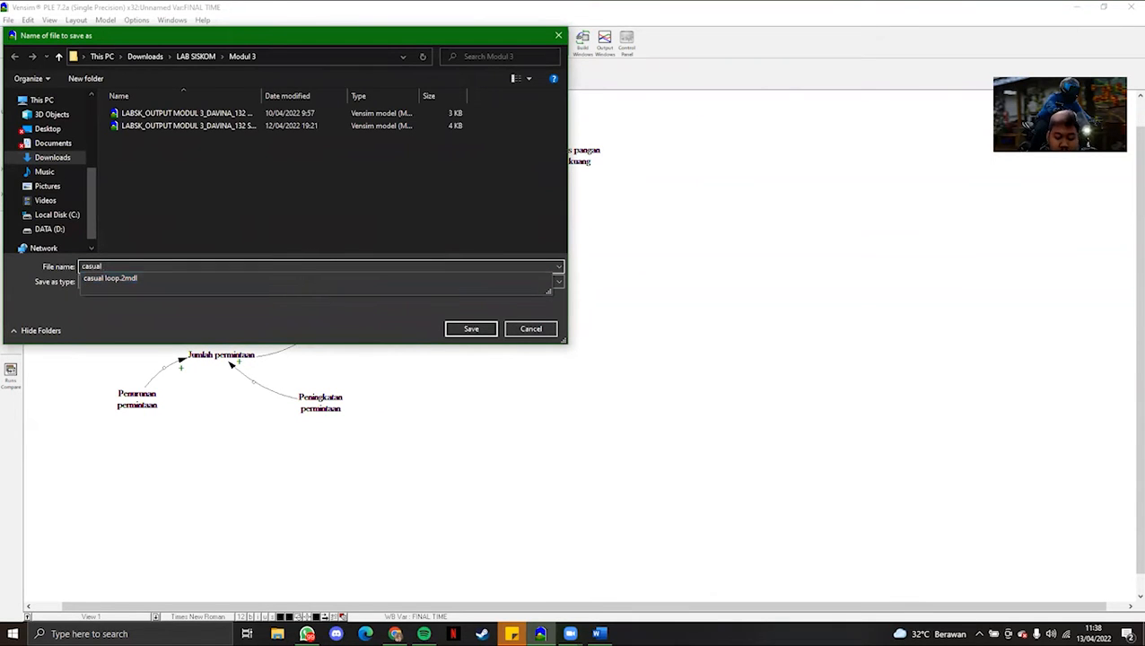
{"action": "type", "text": " lopp diagram"}
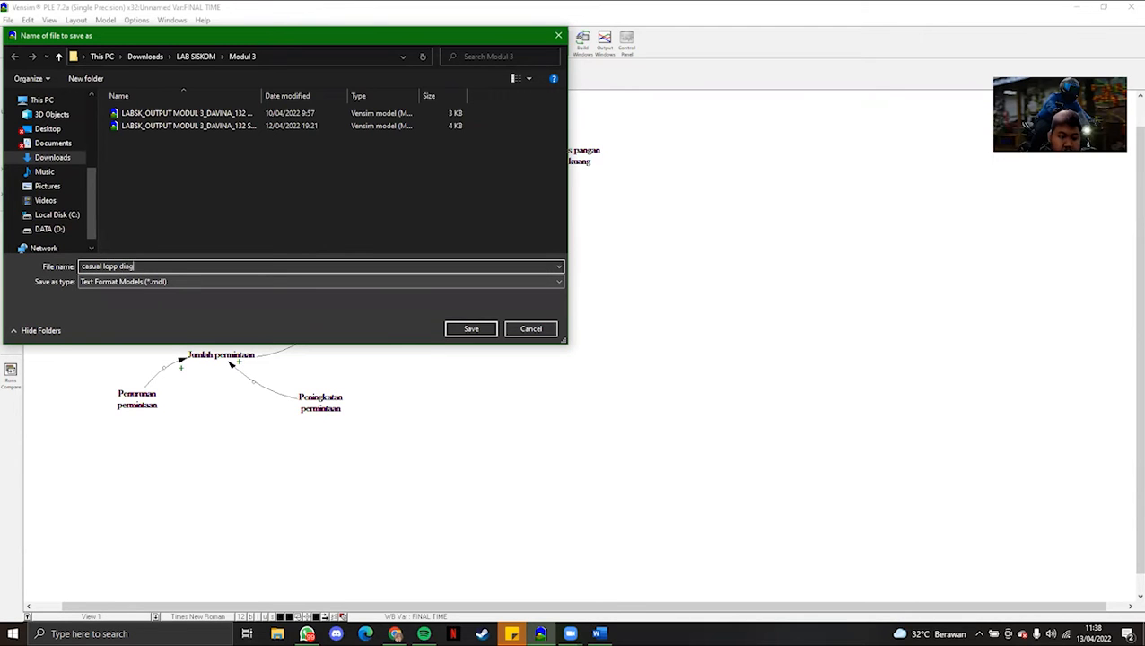
{"action": "left_click", "coordinate": [468, 330]}
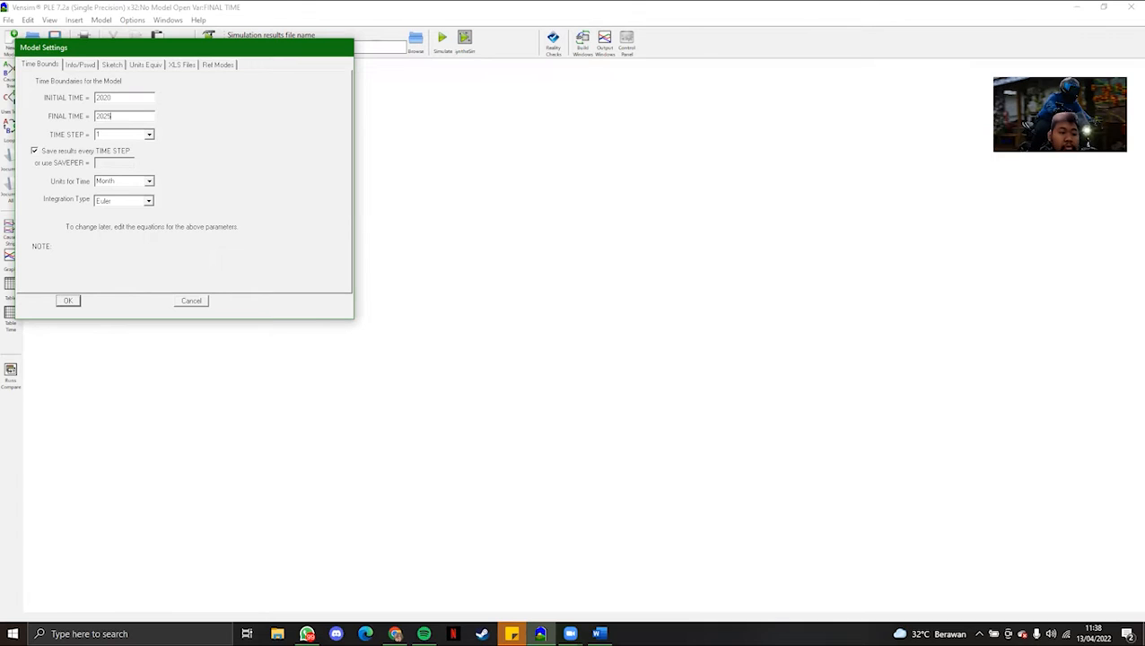
Set the time unit of the new 2020 to 2025 model to Year and accept its settings.
{"action": "left_click", "coordinate": [137, 180]}
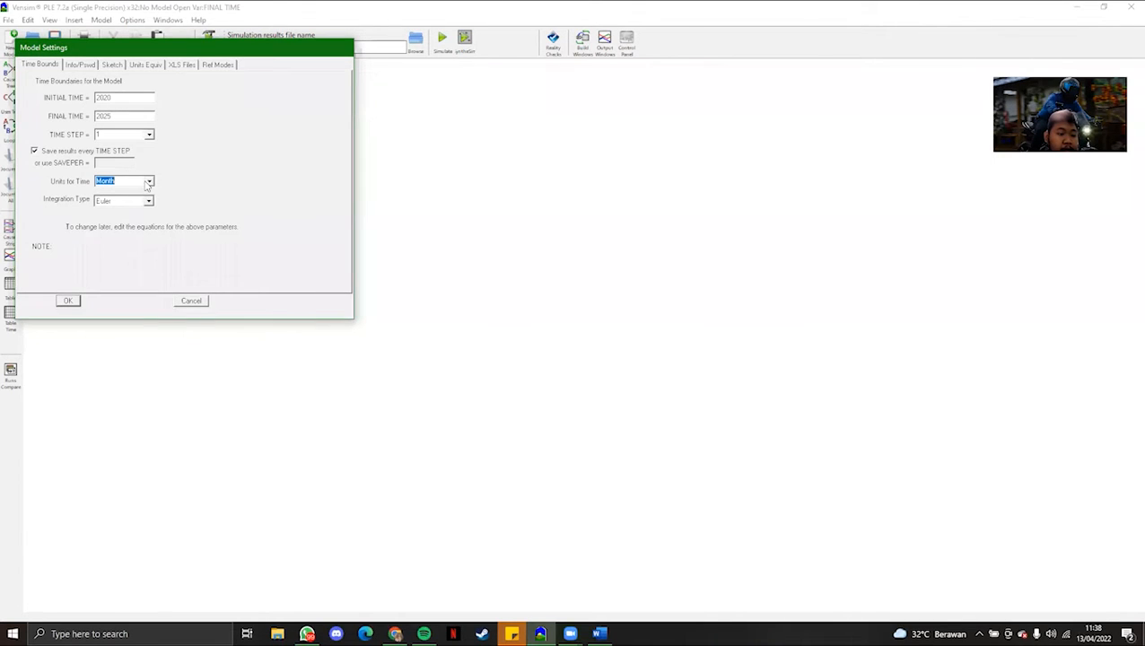
{"action": "left_click", "coordinate": [148, 182]}
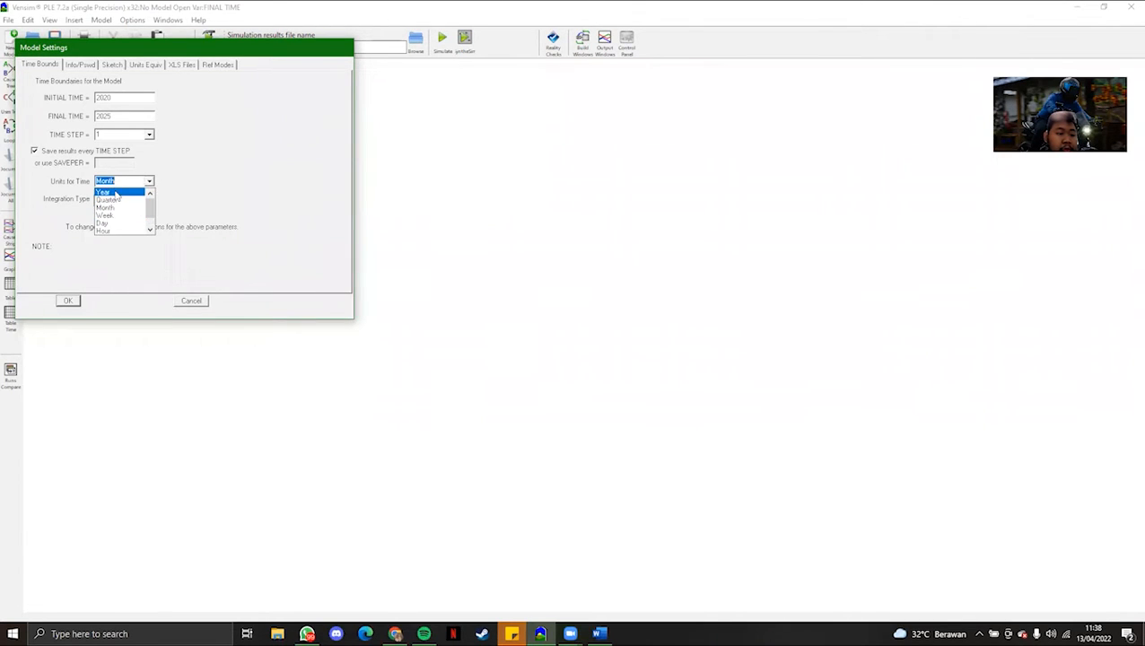
{"action": "left_click", "coordinate": [115, 193]}
{"action": "left_click", "coordinate": [68, 301]}
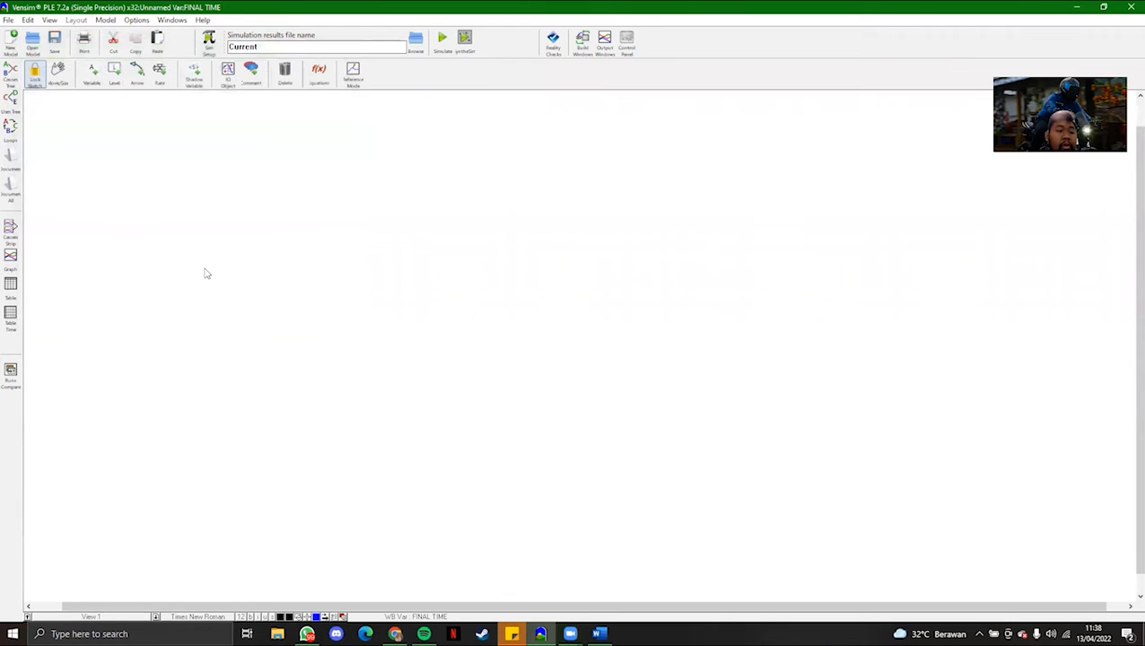
Add level variables Jumlah permintaan and, beneath it, Persediaan Bahan Baku sepatu, enlarging the lower box to fit its name.
{"action": "left_click", "coordinate": [115, 77]}
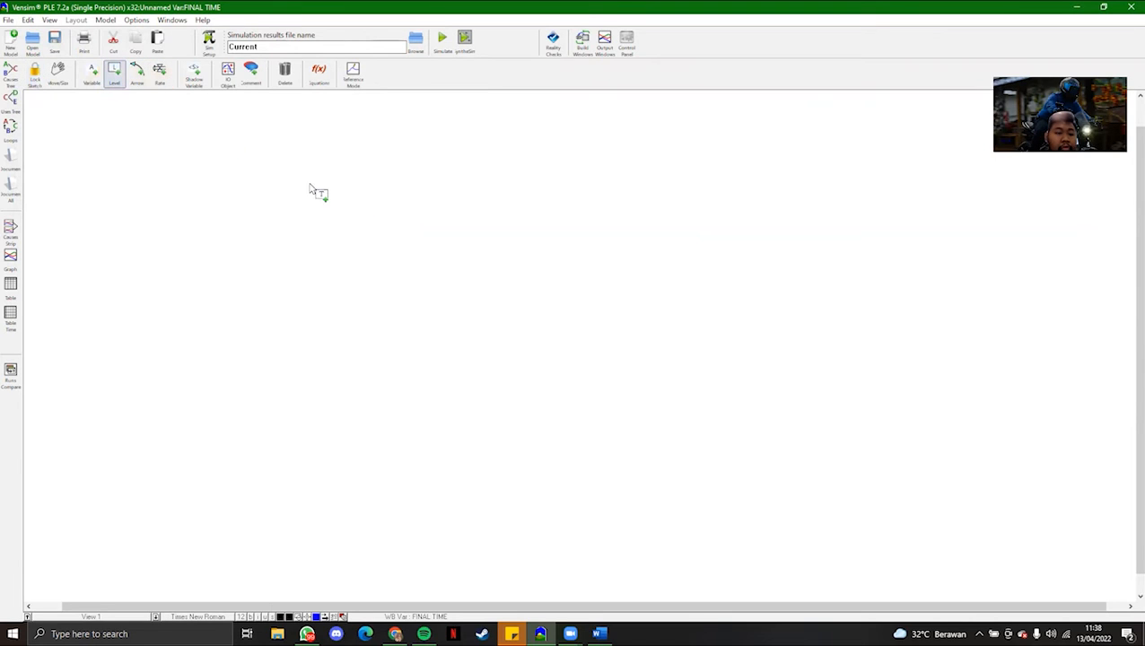
{"action": "left_click", "coordinate": [280, 190]}
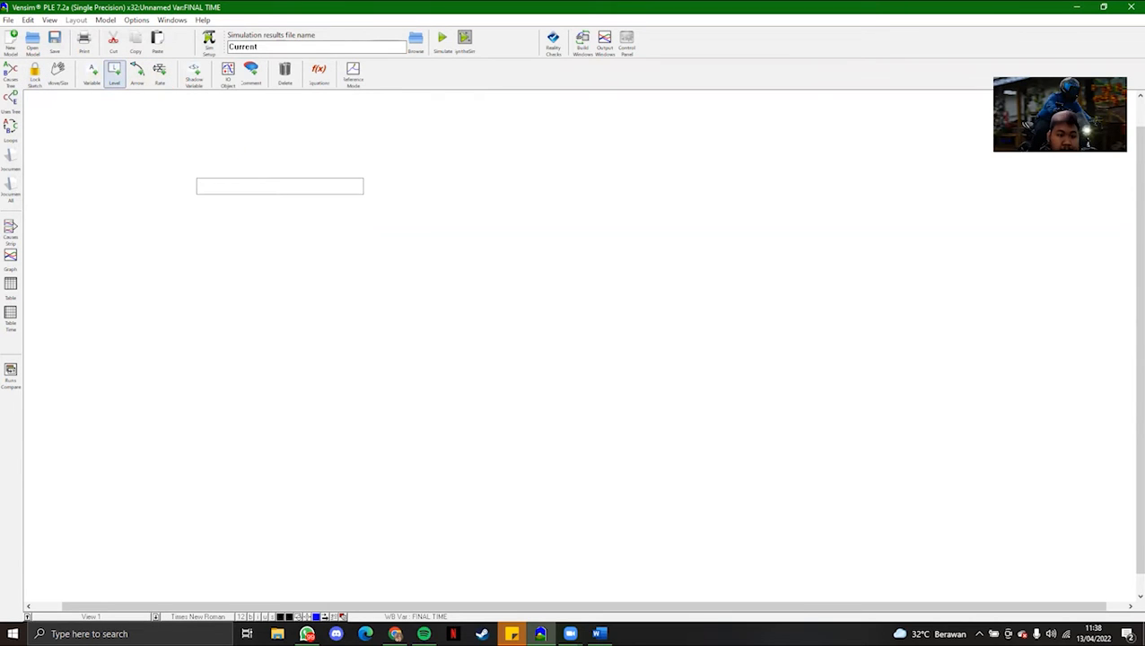
{"action": "type", "text": "Jumlah per"}
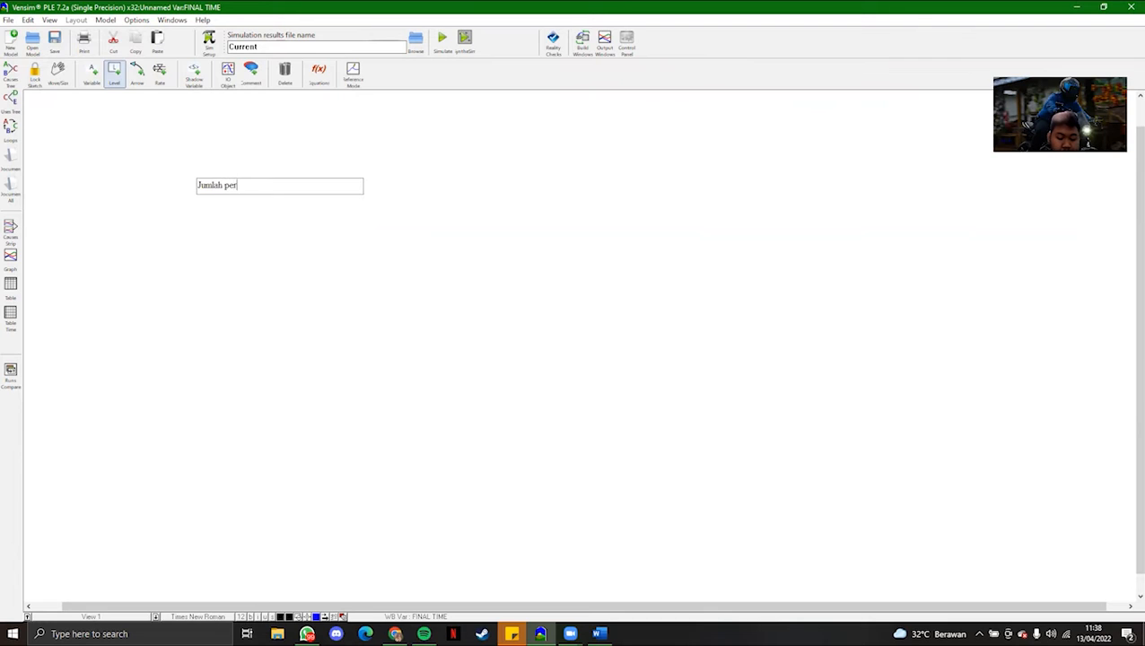
{"action": "type", "text": "mintaan"}
{"action": "key", "text": "Return"}
{"action": "left_click", "coordinate": [275, 259]}
{"action": "type", "text": "Persediaan Bahan Baku sepatu"}
{"action": "key", "text": "Return"}
{"action": "left_click_drag", "start_coordinate": [300, 272], "coordinate": [329, 259]}
{"action": "left_click", "coordinate": [58, 74]}
Add an inflow rate Peningkatan Permintaan and an outflow rate Penurunan Permintaan to the Jumlah permintaan level.
{"action": "left_click", "coordinate": [160, 75]}
{"action": "left_click", "coordinate": [179, 182]}
{"action": "left_click", "coordinate": [319, 193]}
{"action": "type", "text": "Peningkatan Permintaan"}
{"action": "key", "text": "Return"}
{"action": "left_click", "coordinate": [326, 184]}
{"action": "left_click", "coordinate": [429, 186]}
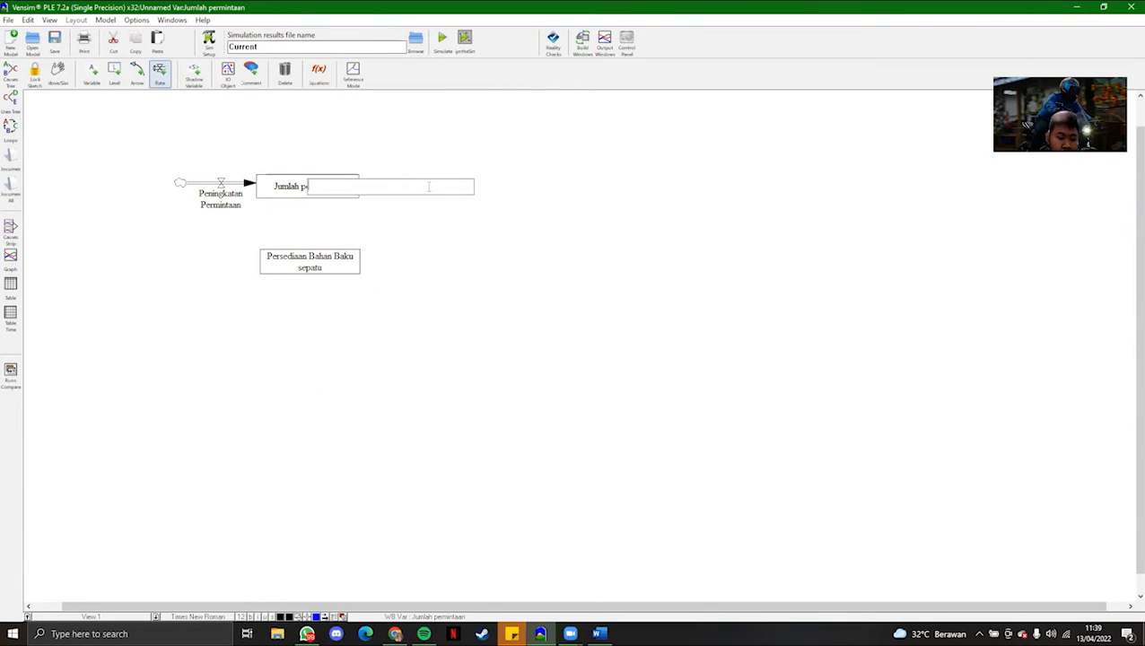
{"action": "type", "text": "Penurunan Permintaan"}
{"action": "key", "text": "Return"}
Add an inflow rate Hasil Produksi Kulis sapi and an outflow rate Daerah Produksi Kulit Buruk to the Persediaan Bahan Baku sepatu level.
{"action": "left_click", "coordinate": [181, 260]}
{"action": "type", "text": "Hasil Produksi Kulis sapi"}
{"action": "key", "text": "Return"}
{"action": "left_click", "coordinate": [318, 261]}
{"action": "left_click", "coordinate": [435, 262]}
{"action": "type", "text": "Daerah Produksi Kulit"}
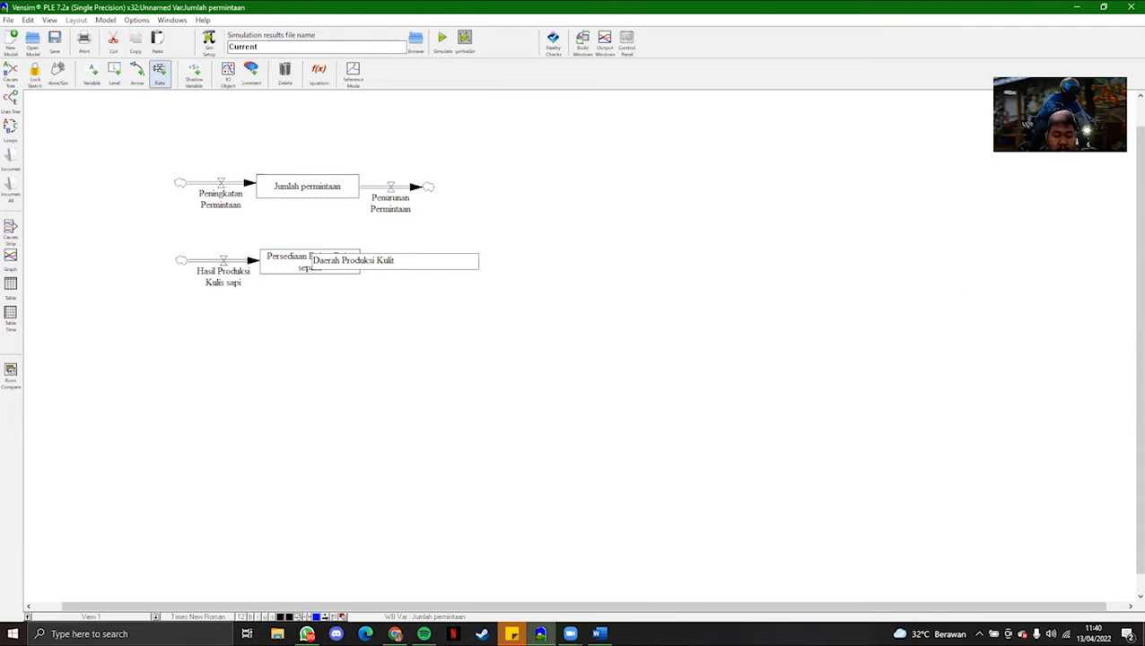
{"action": "type", "text": " Buruk"}
Place the variables persentase peningkatan and persentase penurunan above the inflow and outflow of Jumlah permintaan.
{"action": "left_click", "coordinate": [91, 73]}
{"action": "left_click", "coordinate": [163, 134]}
{"action": "type", "text": "persentase peningkatan"}
{"action": "left_click", "coordinate": [426, 136]}
{"action": "type", "text": "persentase penurunan"}
Place the variables Kualitas pangan sapi kurang and kualitas alat kurang baik beside the Daerah Produksi Kulit Buruk rate.
{"action": "left_click", "coordinate": [505, 229]}
{"action": "type", "text": "Kualitas pangan sap"}
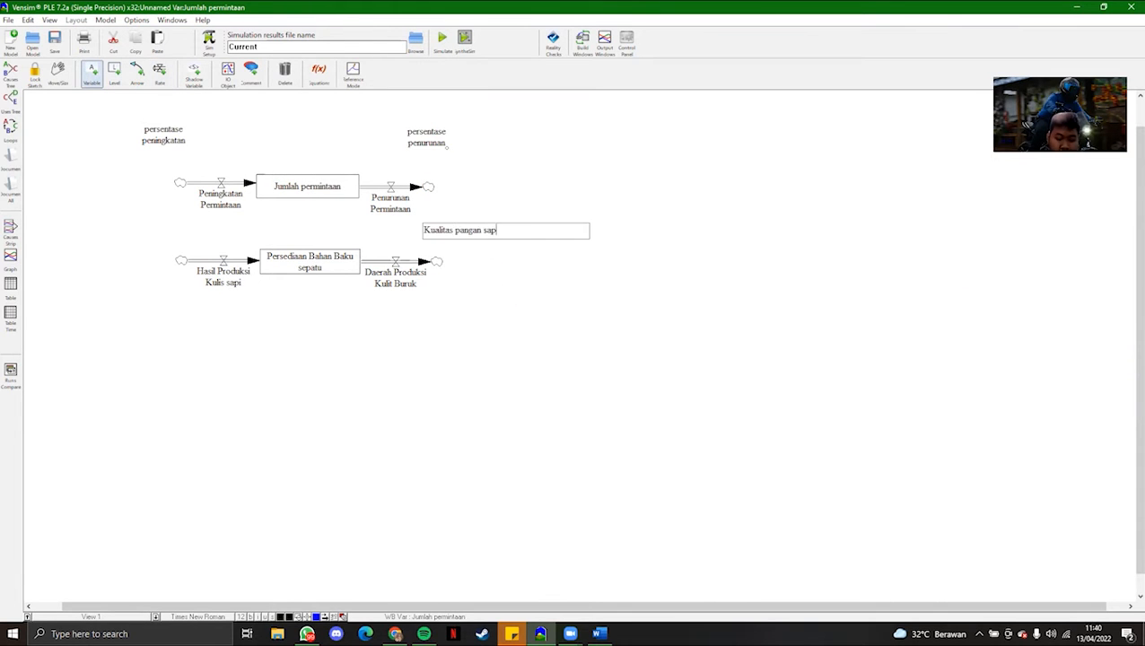
{"action": "type", "text": "i kurang"}
{"action": "left_click", "coordinate": [513, 278]}
{"action": "type", "text": "kualitas alat kurang baik"}
Place the variables kualitas pangan sapi, kualitas alat and ukuran sapi around the Hasil Produksi Kulis sapi rate.
{"action": "left_click", "coordinate": [151, 235]}
{"action": "type", "text": "kualitas pangan sapi"}
{"action": "left_click", "coordinate": [93, 265]}
{"action": "type", "text": "kualitas alat"}
{"action": "left_click", "coordinate": [133, 310]}
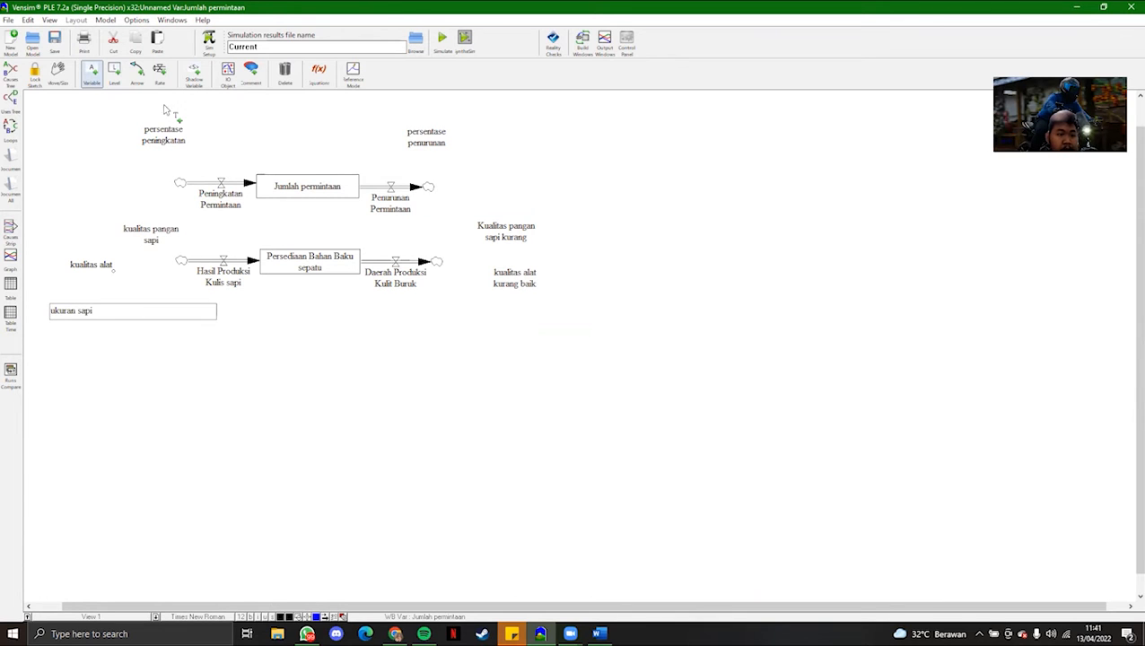
Draw arrows from persentase peningkatan to the Peningkatan Permintaan rate and from persentase penurunan to the Penurunan Permintaan rate.
{"action": "left_click", "coordinate": [136, 75]}
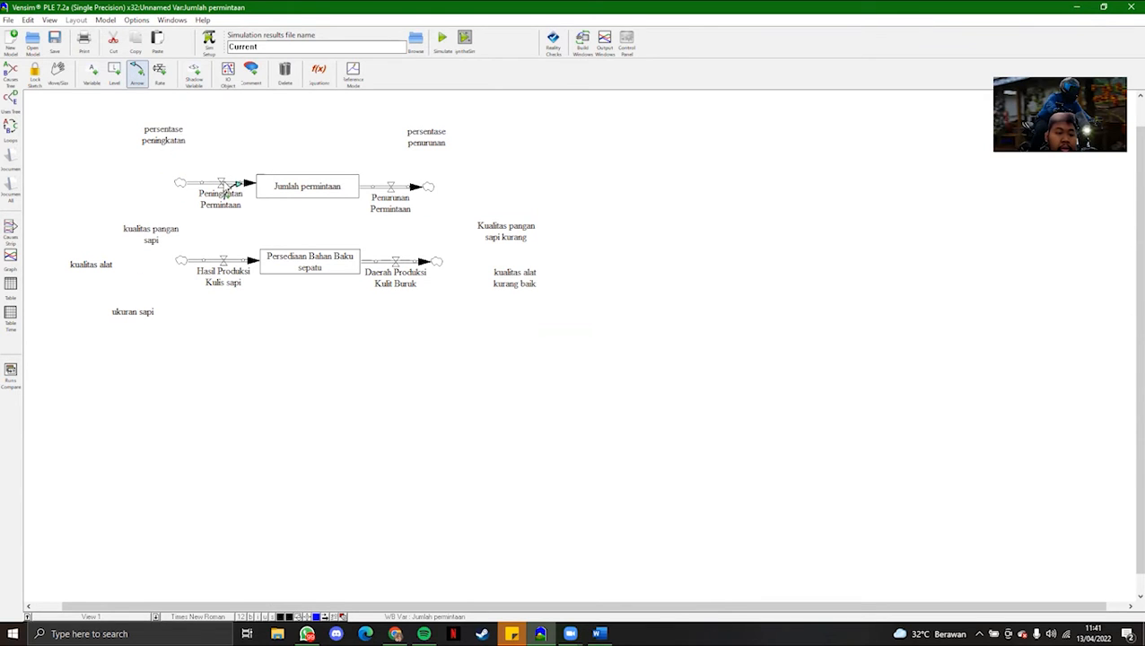
{"action": "left_click", "coordinate": [178, 141]}
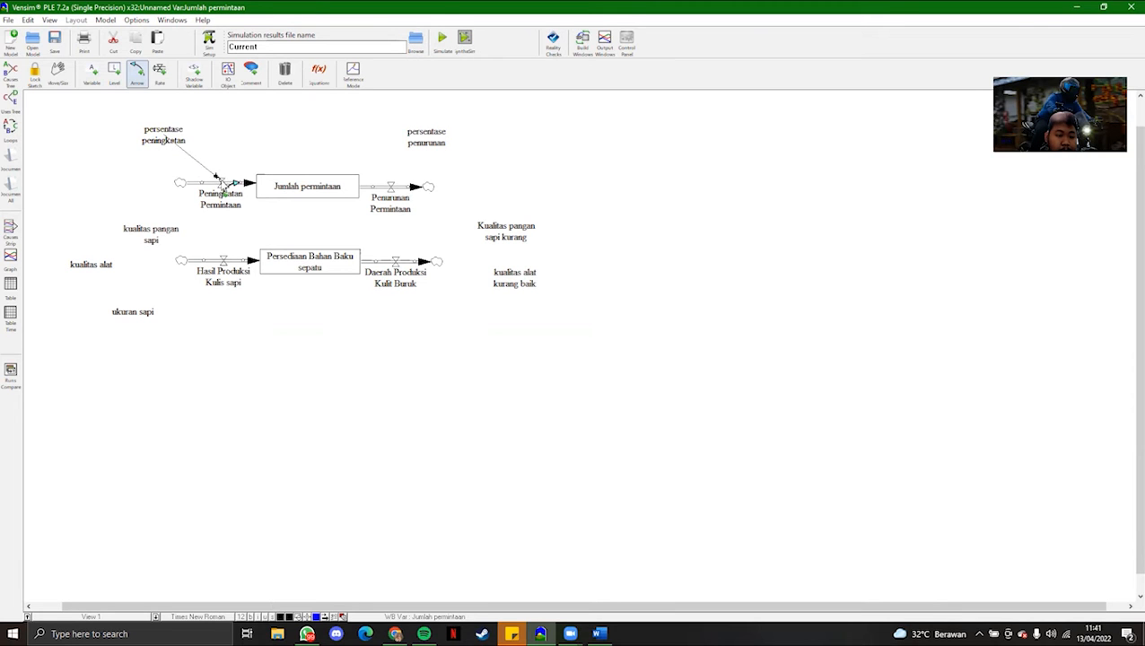
{"action": "left_click", "coordinate": [223, 184]}
{"action": "left_click", "coordinate": [426, 138]}
{"action": "left_click", "coordinate": [391, 188]}
Connect Kualitas pangan sapi kurang and kualitas alat kurang baik to Daerah Produksi Kulit Buruk, and start the arrow from kualitas pangan sapi.
{"action": "left_click", "coordinate": [504, 232]}
{"action": "left_click", "coordinate": [396, 261]}
{"action": "left_click", "coordinate": [513, 278]}
{"action": "left_click", "coordinate": [396, 261]}
{"action": "left_click", "coordinate": [152, 234]}
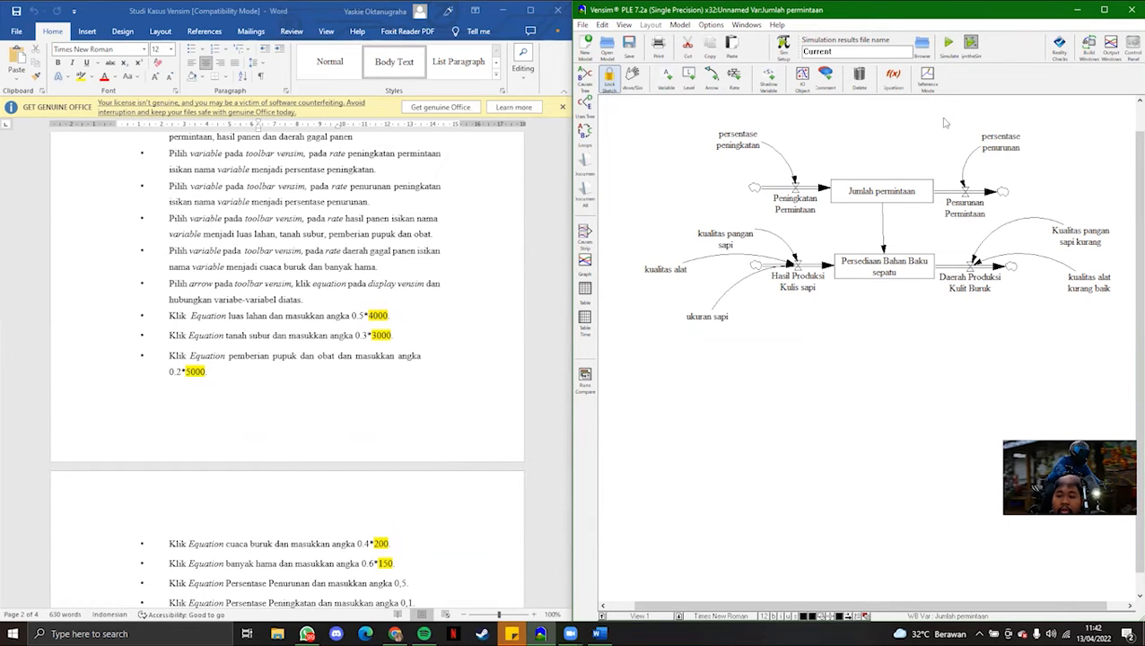
Set the equation of the kualitas pangan sapi variable to 0.5*4000.
{"action": "left_click", "coordinate": [900, 87]}
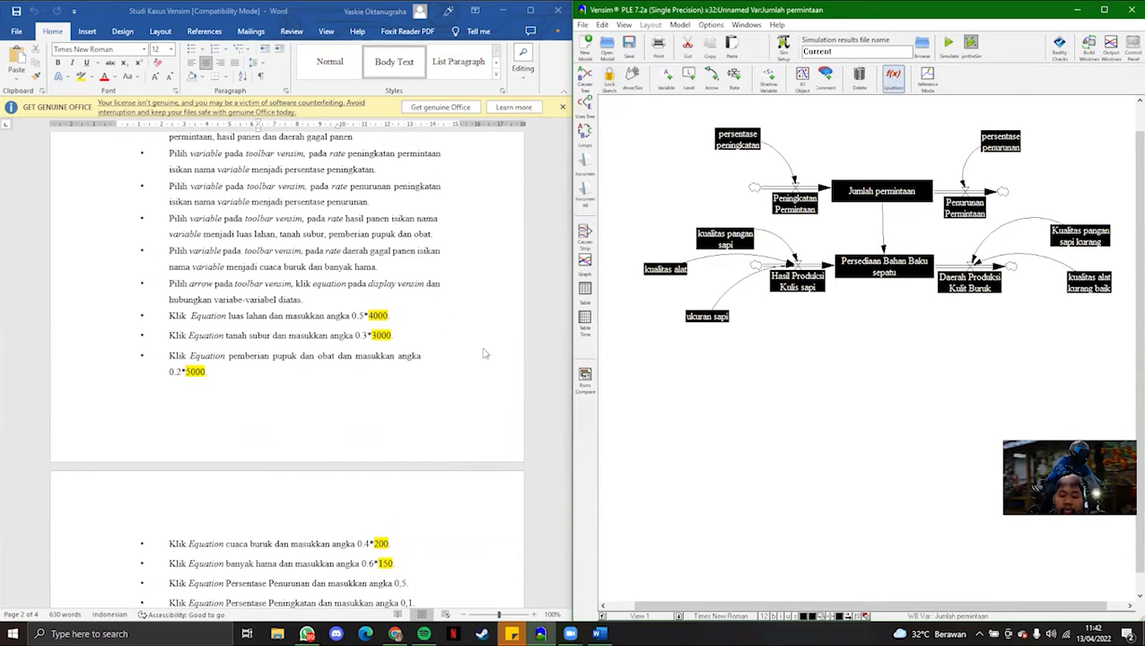
{"action": "left_click", "coordinate": [723, 238]}
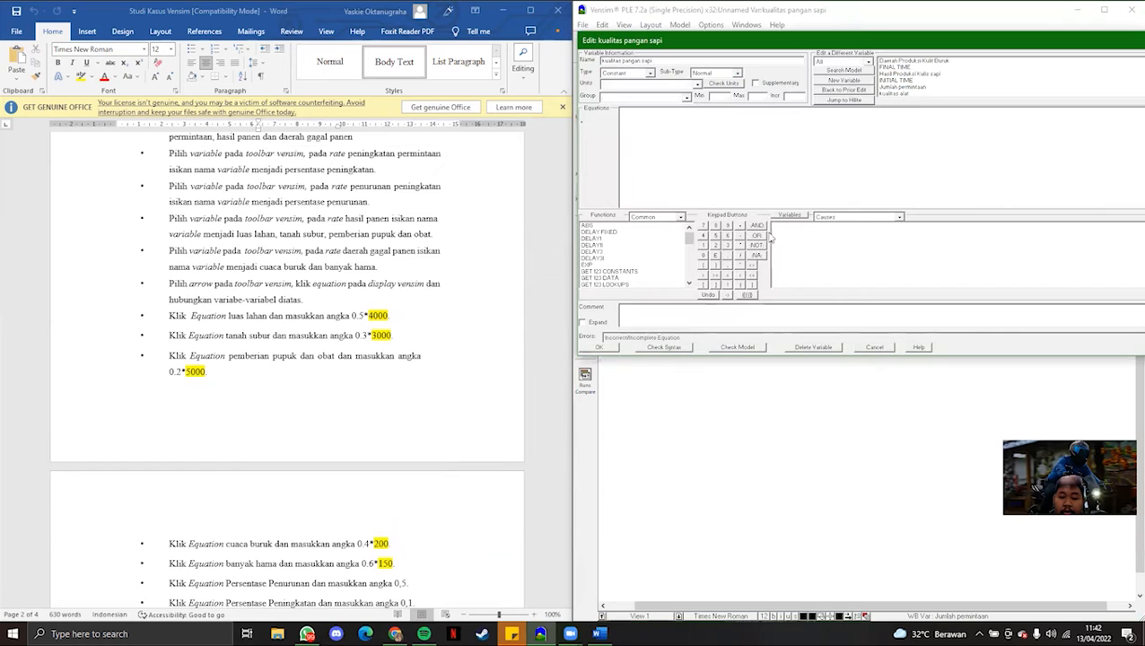
{"action": "left_click", "coordinate": [688, 142]}
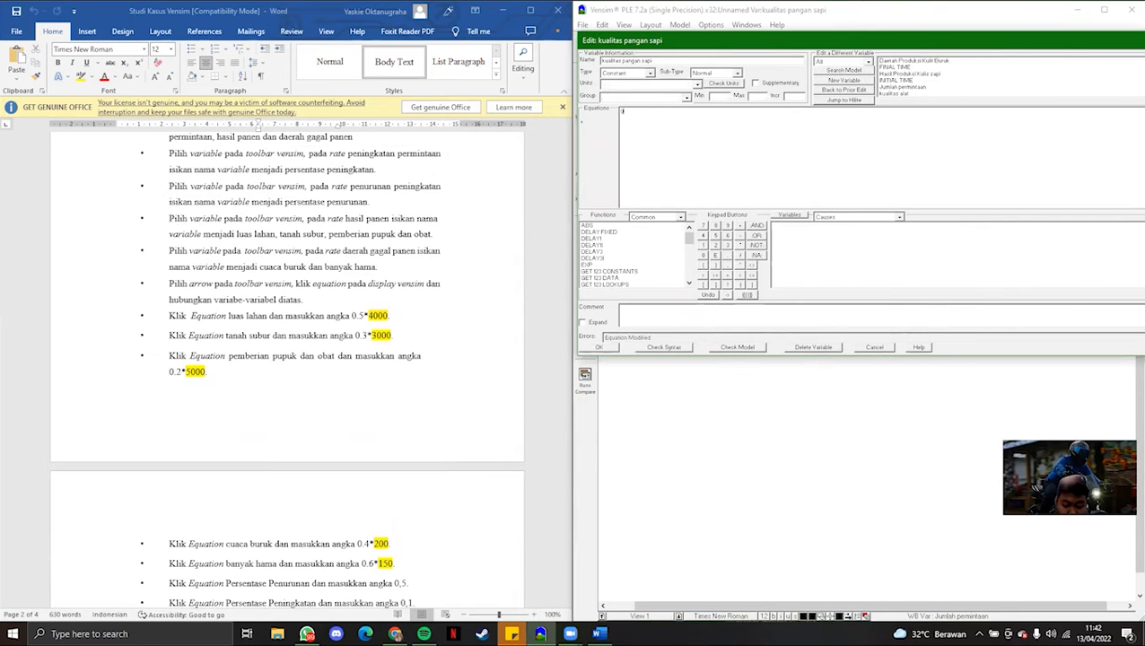
{"action": "type", "text": "0.5*"}
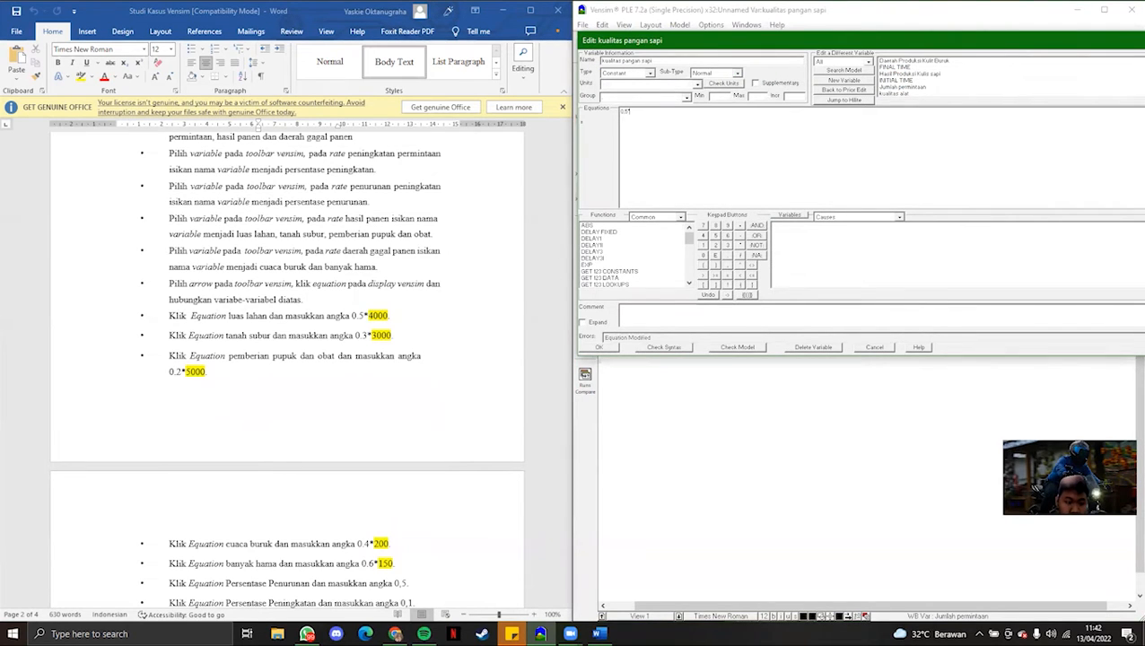
{"action": "type", "text": "4000"}
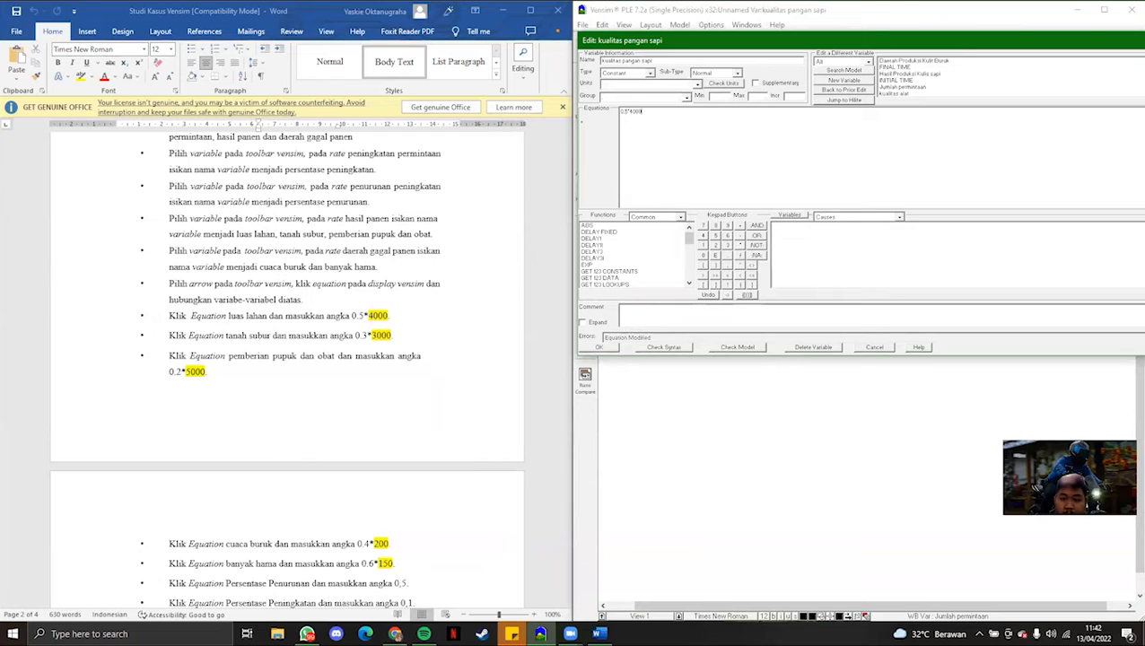
{"action": "left_click", "coordinate": [613, 347]}
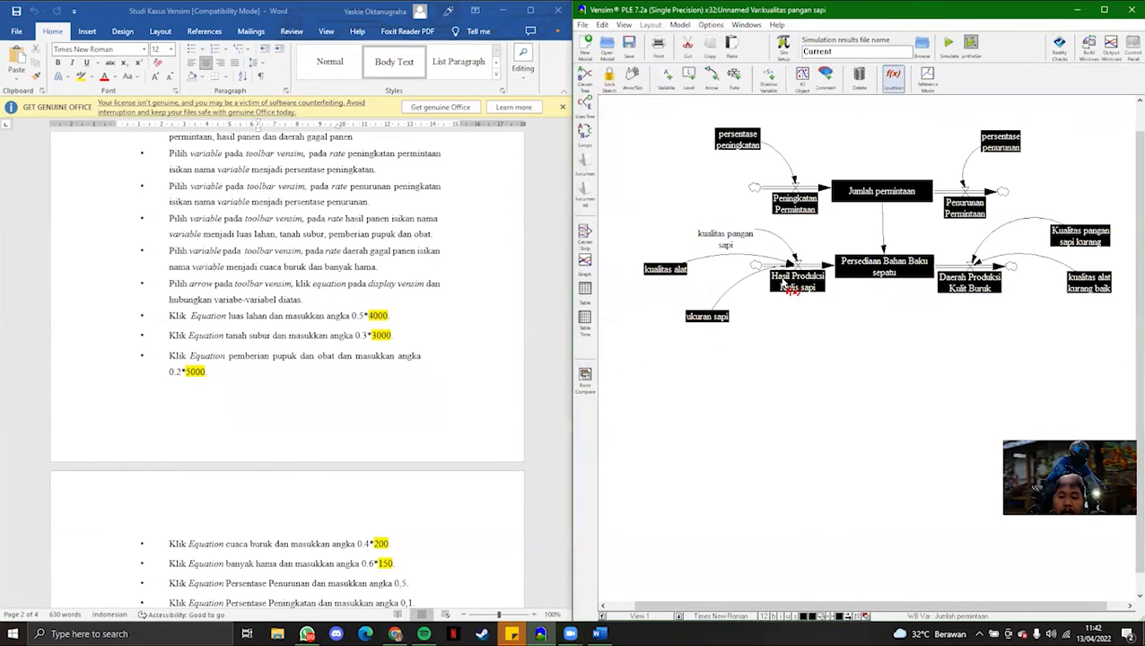
Edit the equations of kualitas alat, using the factor 0.3, and of ukuran sapi.
{"action": "left_click", "coordinate": [664, 273]}
{"action": "type", "text": "0.3*"}
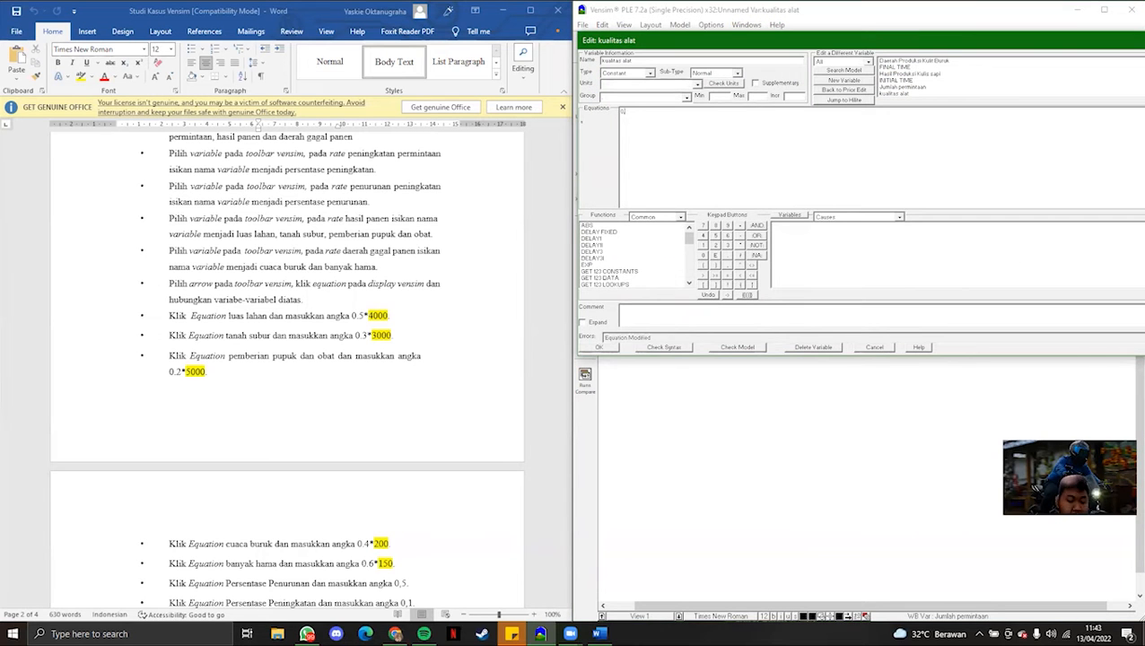
{"action": "left_click", "coordinate": [706, 317]}
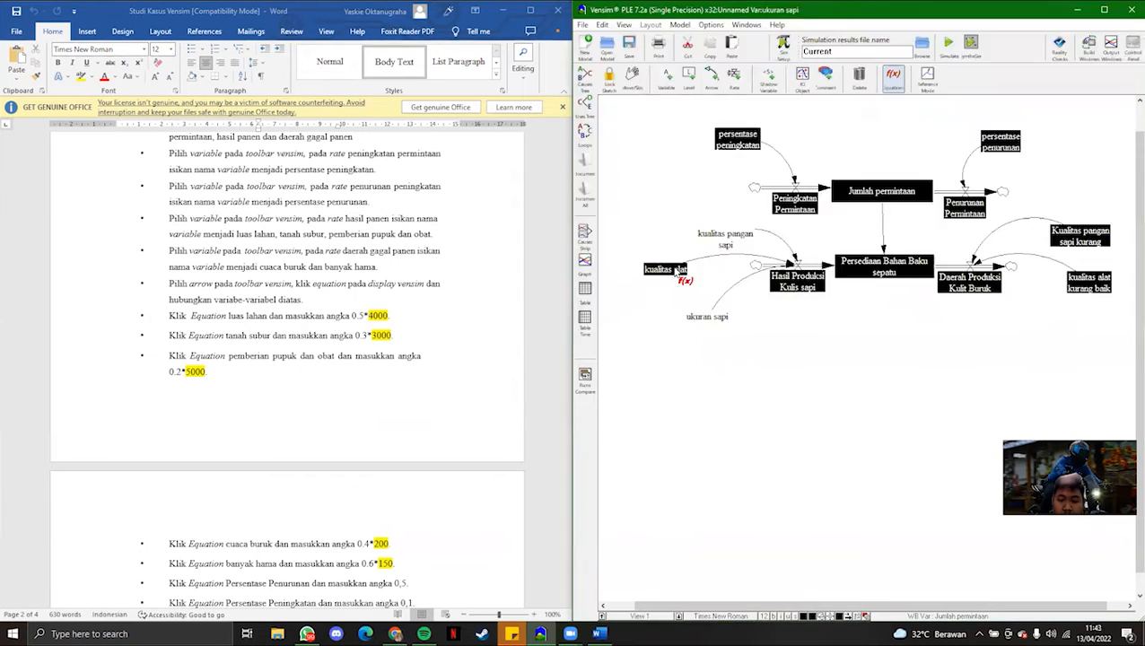
{"action": "left_click", "coordinate": [676, 271]}
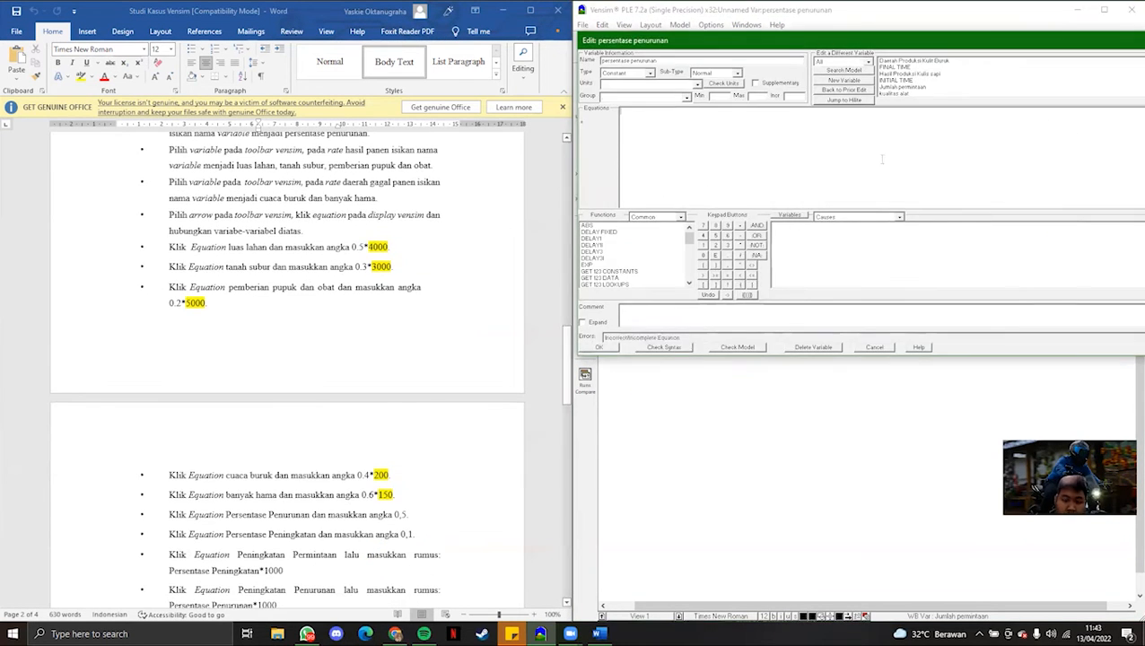
Accept the persentase penurunan equation, and set Peningkatan Permintaan to persentase peningkatan*1000 and Penurunan Permintaan to persentase penurunan*1000.
{"action": "left_click", "coordinate": [599, 347]}
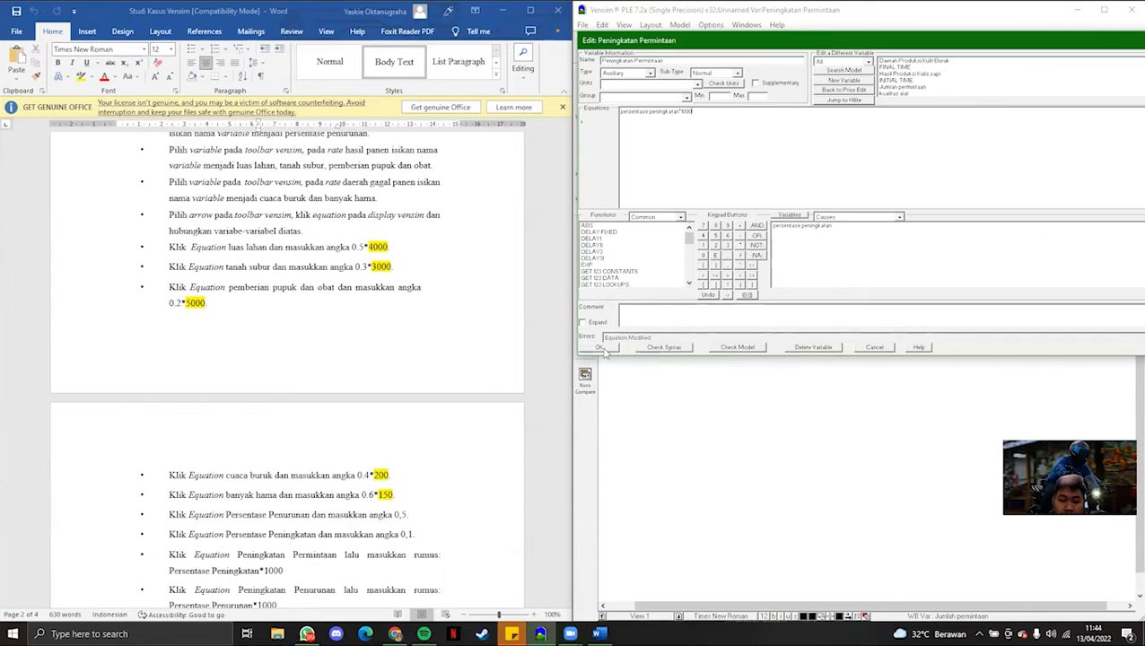
{"action": "left_click", "coordinate": [600, 347]}
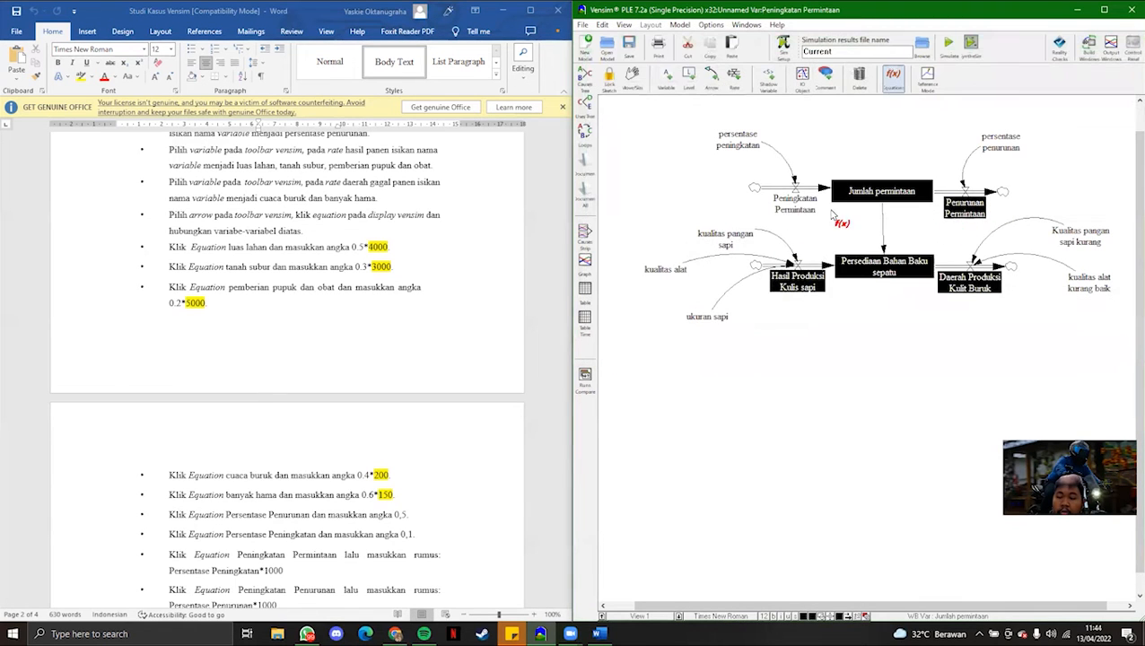
{"action": "left_click", "coordinate": [969, 213]}
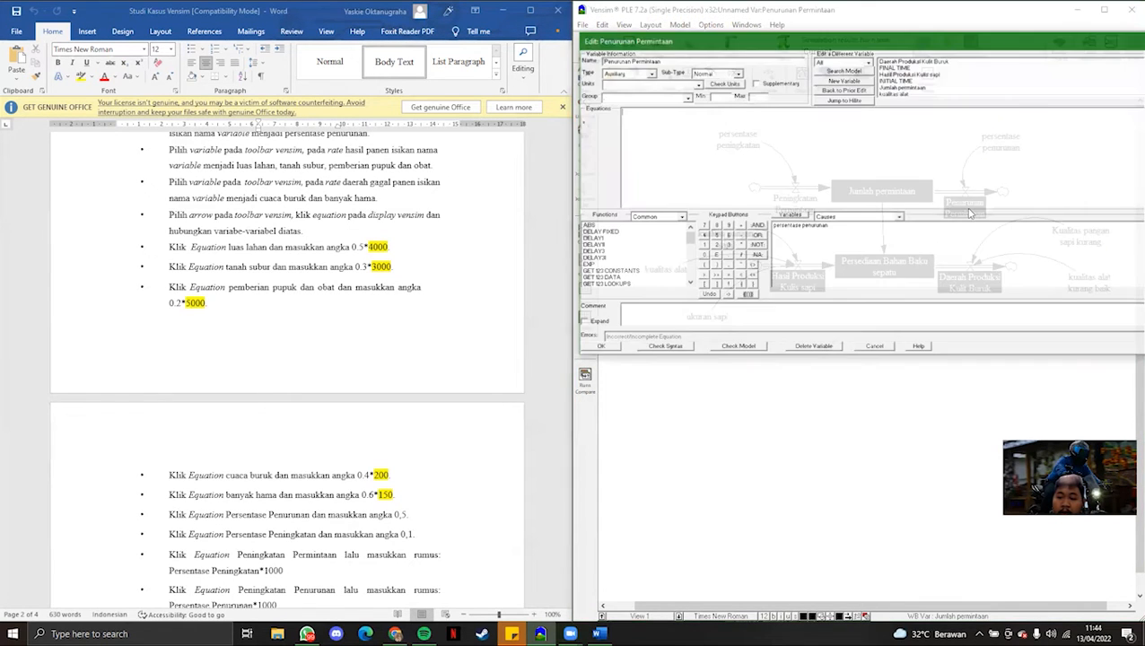
{"action": "left_click", "coordinate": [805, 227]}
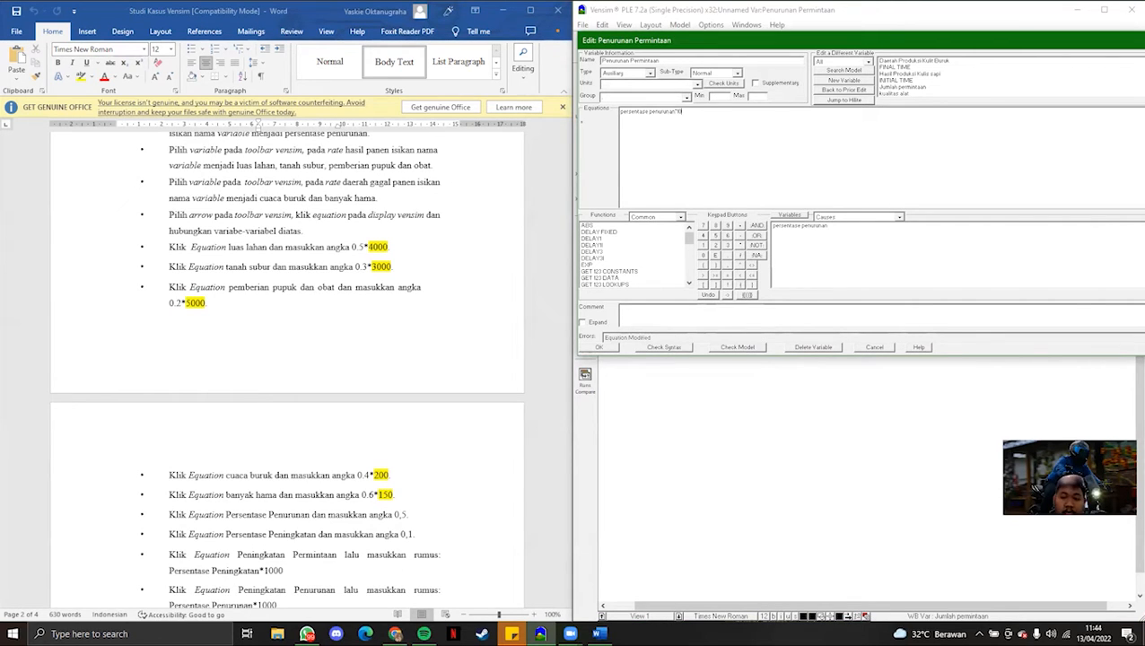
{"action": "left_click", "coordinate": [599, 347]}
Set Hasil Produksi Kulis sapi to kualitas alat+kualitas pangan sapi+ukuran sapi, and define the equation of Daerah Produksi Kulit Buruk.
{"action": "scroll", "coordinate": [440, 429], "scroll_direction": "down", "scroll_amount": 2}
{"action": "left_click", "coordinate": [797, 281]}
{"action": "left_click", "coordinate": [790, 225]}
{"action": "left_click", "coordinate": [790, 232]}
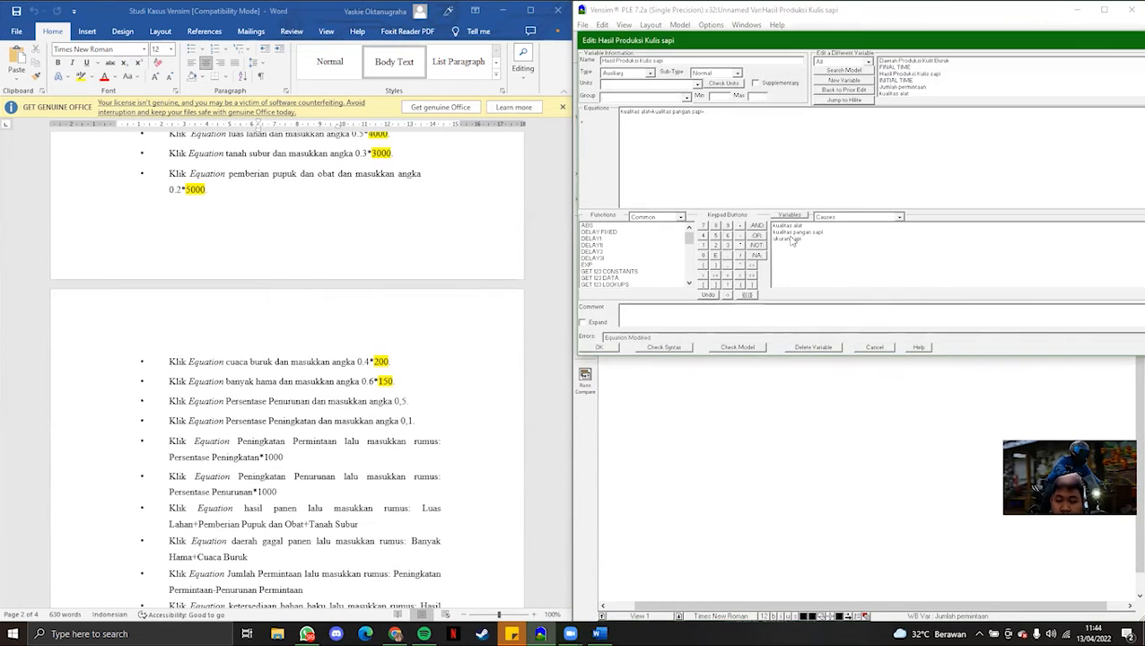
{"action": "left_click", "coordinate": [790, 240]}
{"action": "left_click", "coordinate": [599, 348]}
{"action": "left_click", "coordinate": [970, 282]}
{"action": "left_click", "coordinate": [598, 347]}
Set the Jumlah permintaan equation to Peningkatan Permintaan-Penurunan Permintaan with an initial value of 3000.
{"action": "scroll", "coordinate": [475, 420], "scroll_direction": "down", "scroll_amount": 2}
{"action": "left_click", "coordinate": [860, 192]}
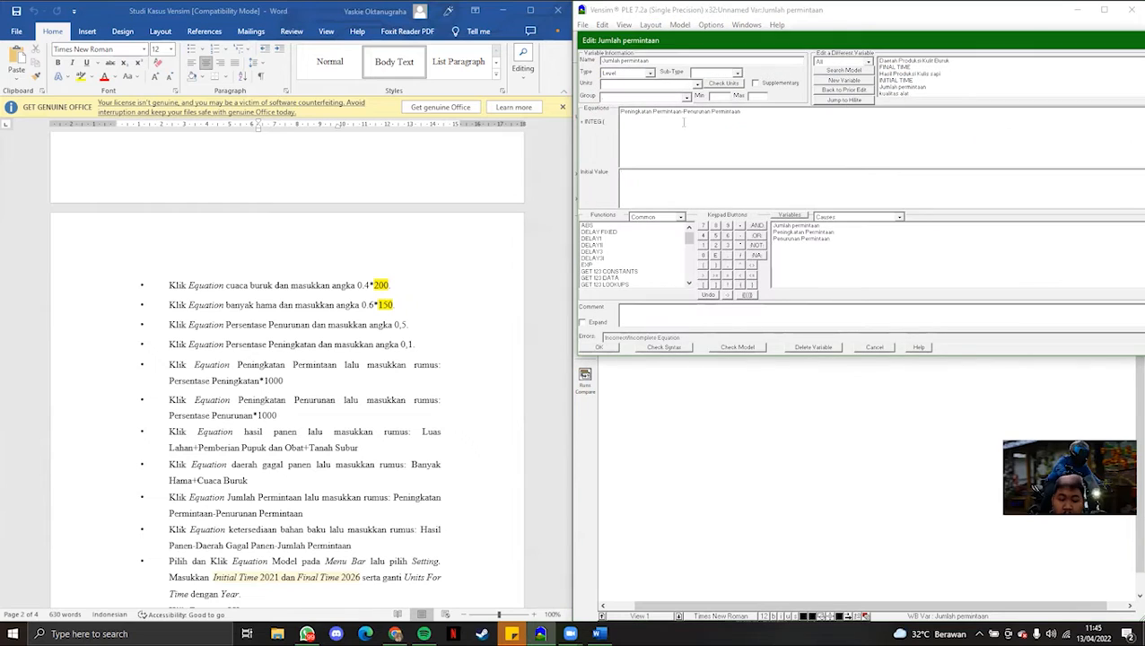
{"action": "left_click", "coordinate": [652, 187]}
{"action": "type", "text": "3000"}
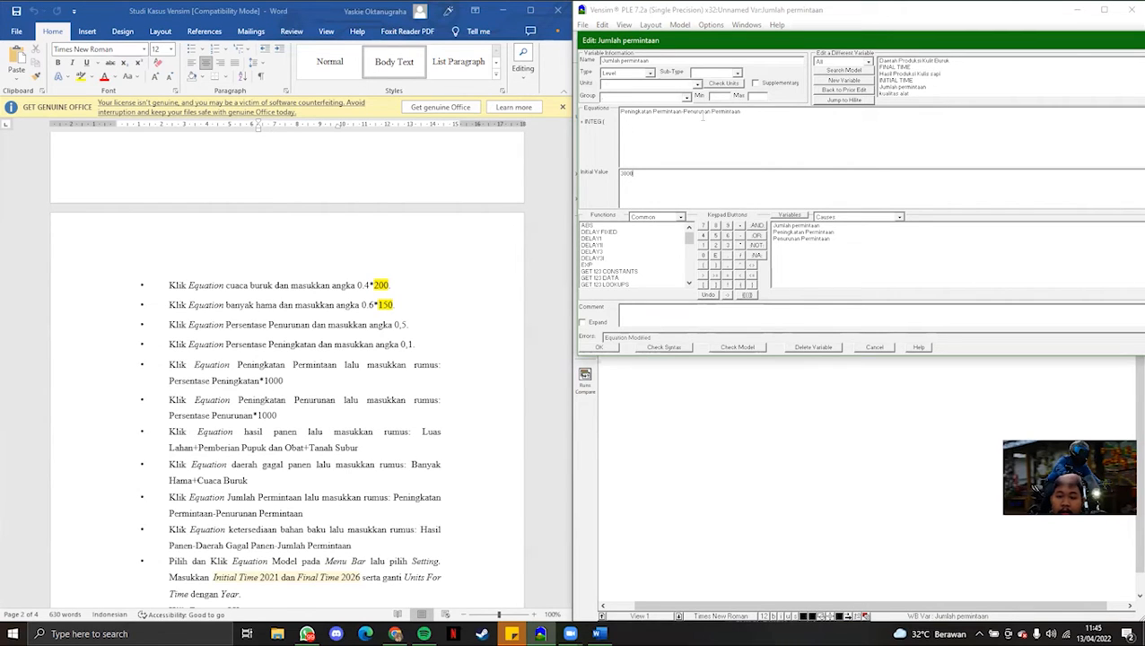
{"action": "left_click", "coordinate": [599, 347]}
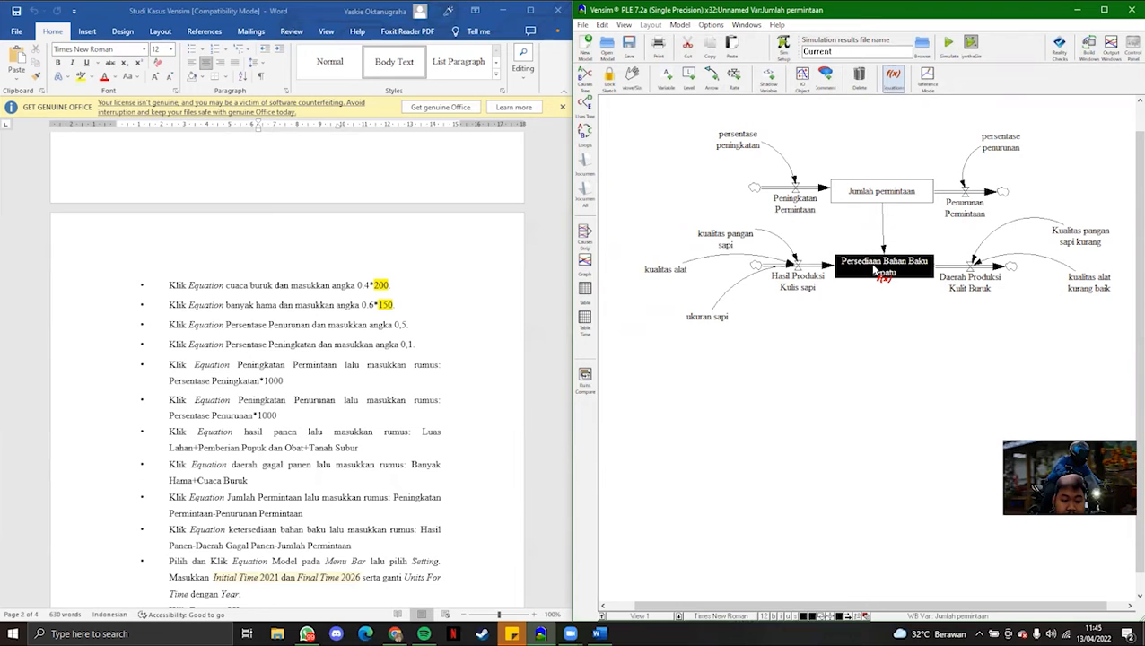
Set Persediaan Bahan Baku sepatu to Hasil Produksi Kulis sapi-Daerah Produksi Kulit Buruk-Jumlah permintaan with an initial value of 3000.
{"action": "left_click", "coordinate": [875, 269]}
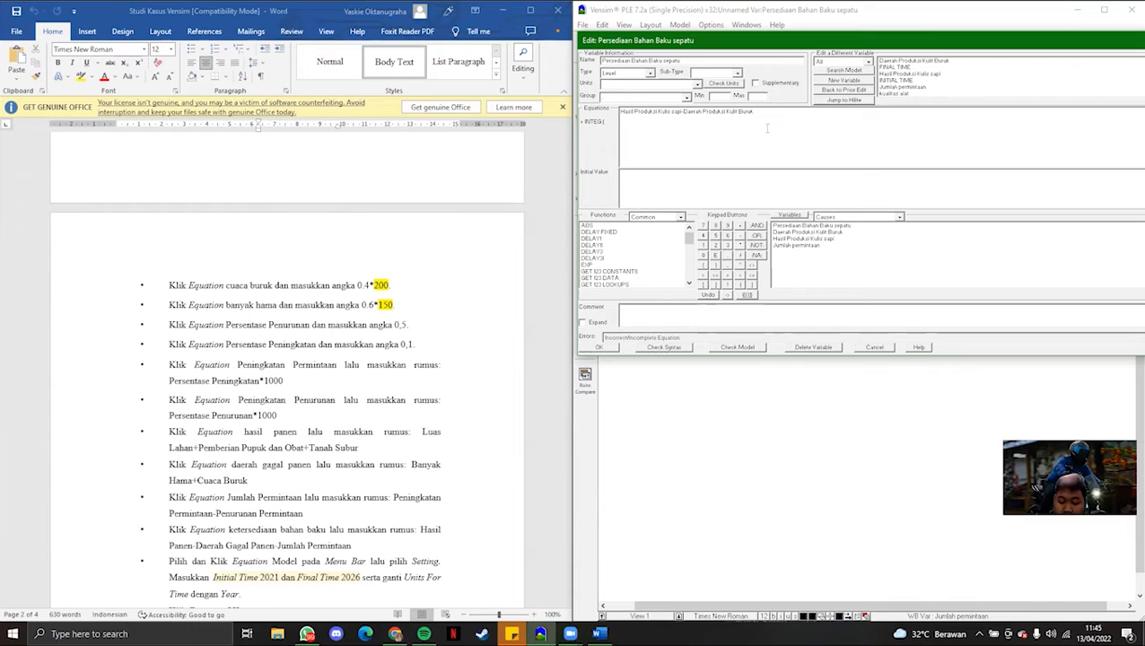
{"action": "type", "text": "-"}
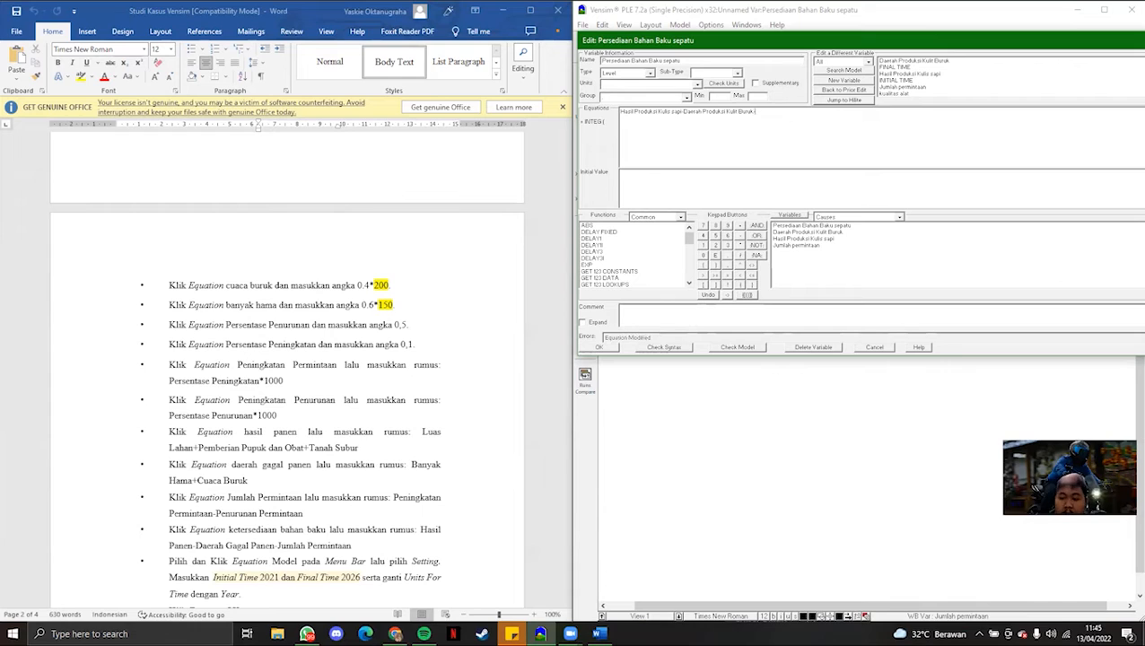
{"action": "left_click", "coordinate": [788, 246]}
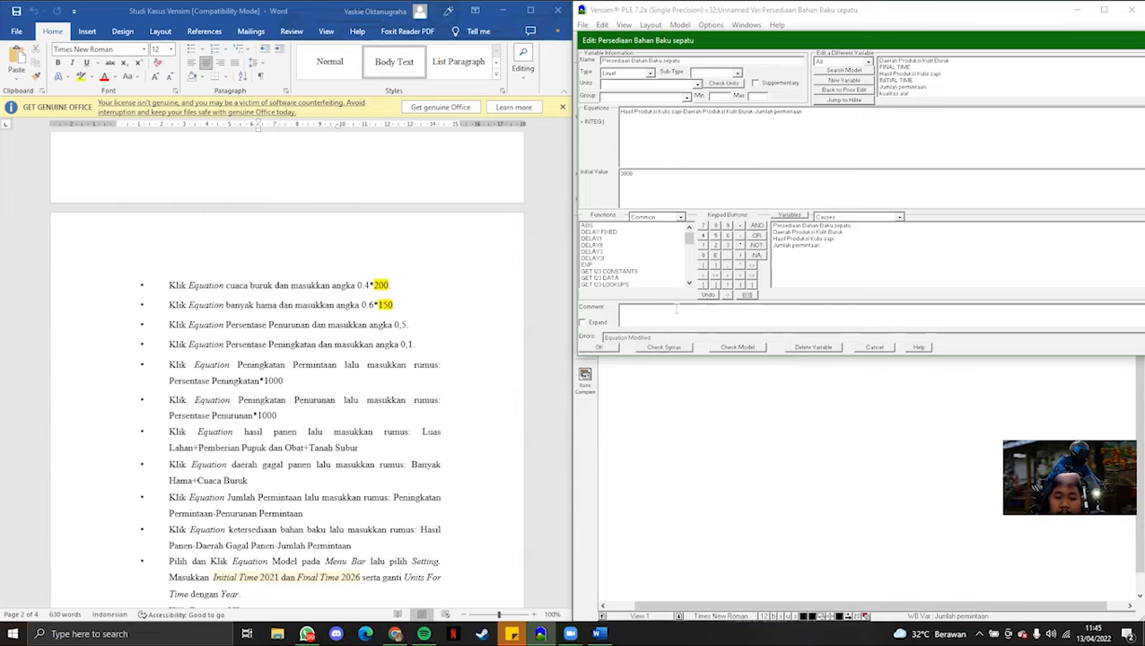
{"action": "left_click", "coordinate": [597, 348]}
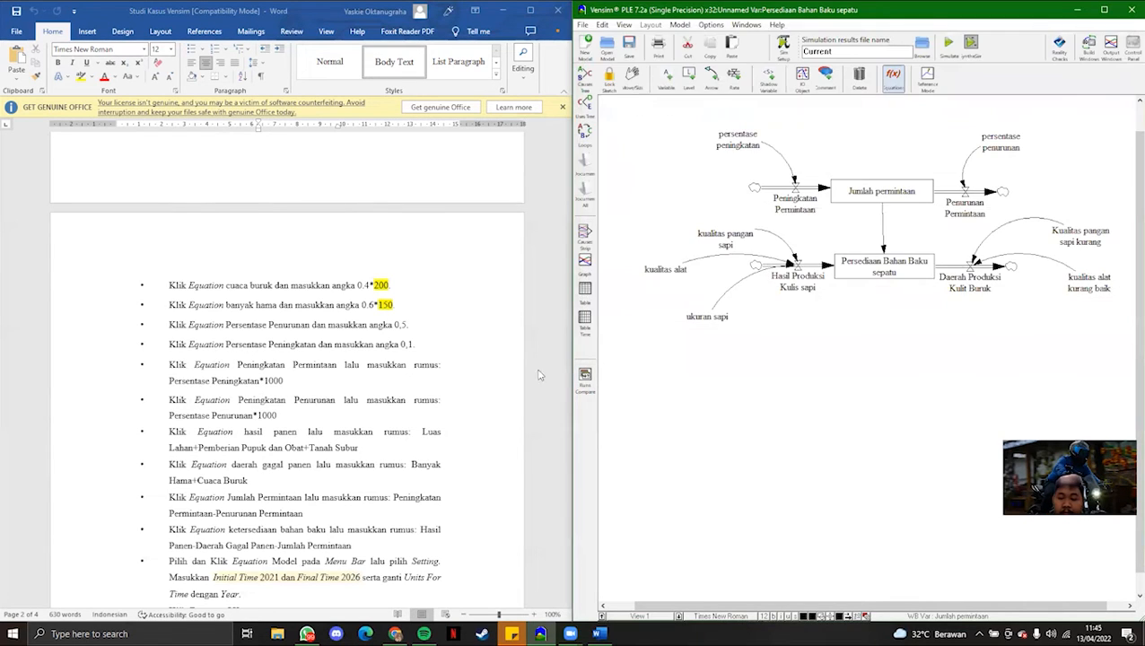
Select the entire model and run the simulation, saving the sketch for backup and overwriting the Current dataset.
{"action": "scroll", "coordinate": [498, 407], "scroll_direction": "down", "scroll_amount": 1}
{"action": "scroll", "coordinate": [498, 406], "scroll_direction": "down", "scroll_amount": 2}
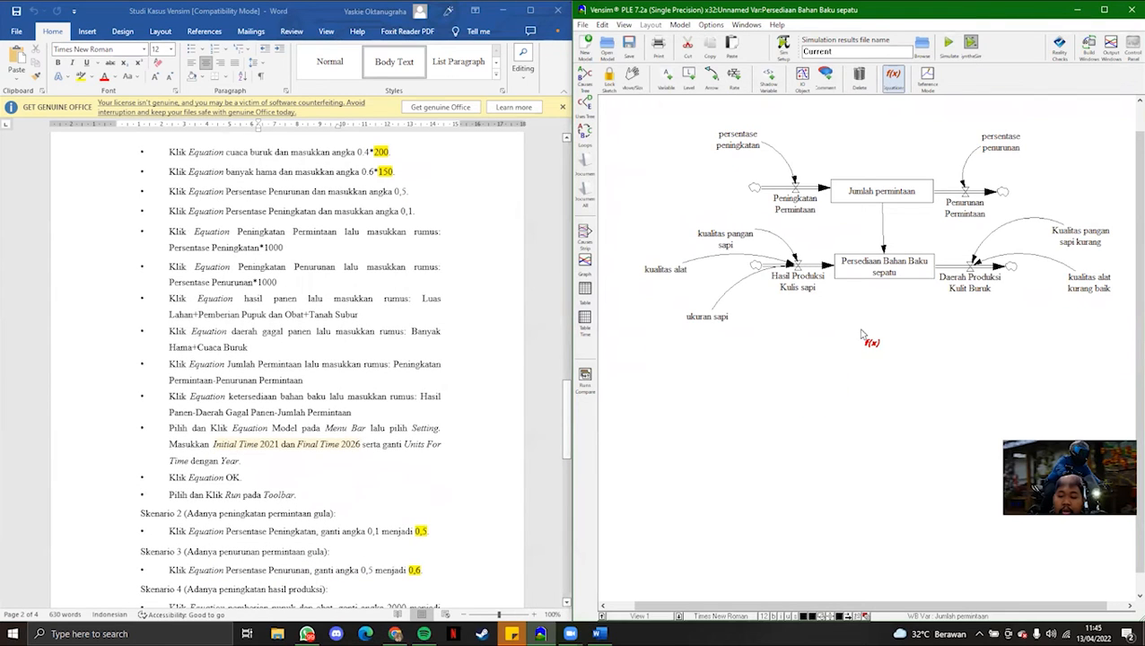
{"action": "key", "text": "Escape"}
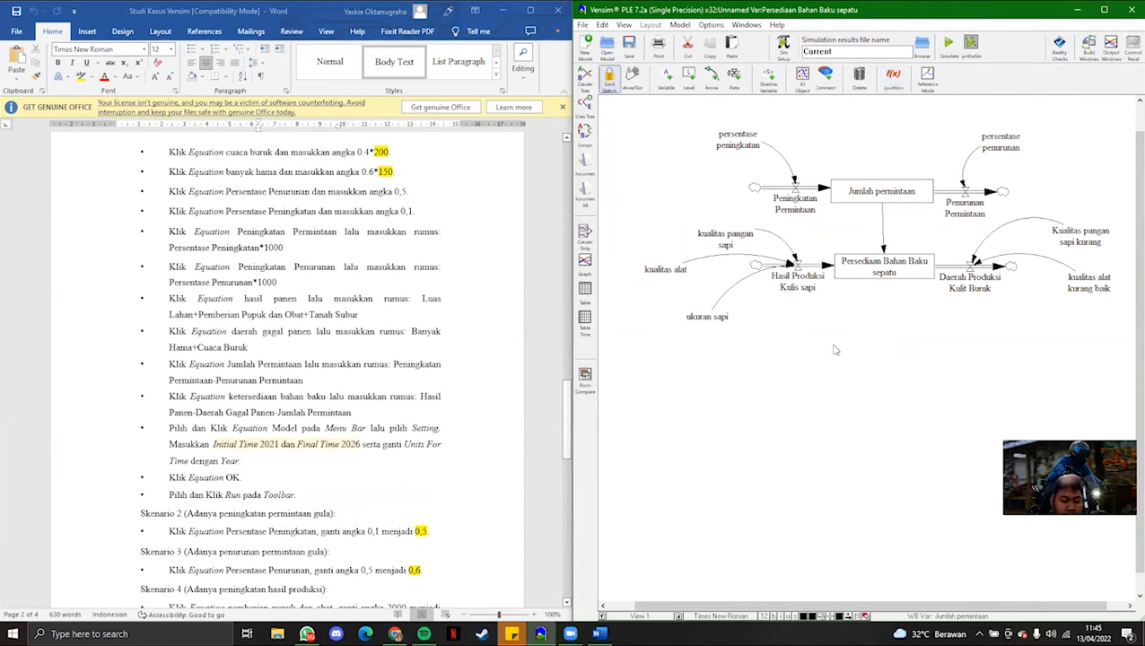
{"action": "key", "text": "ctrl+a"}
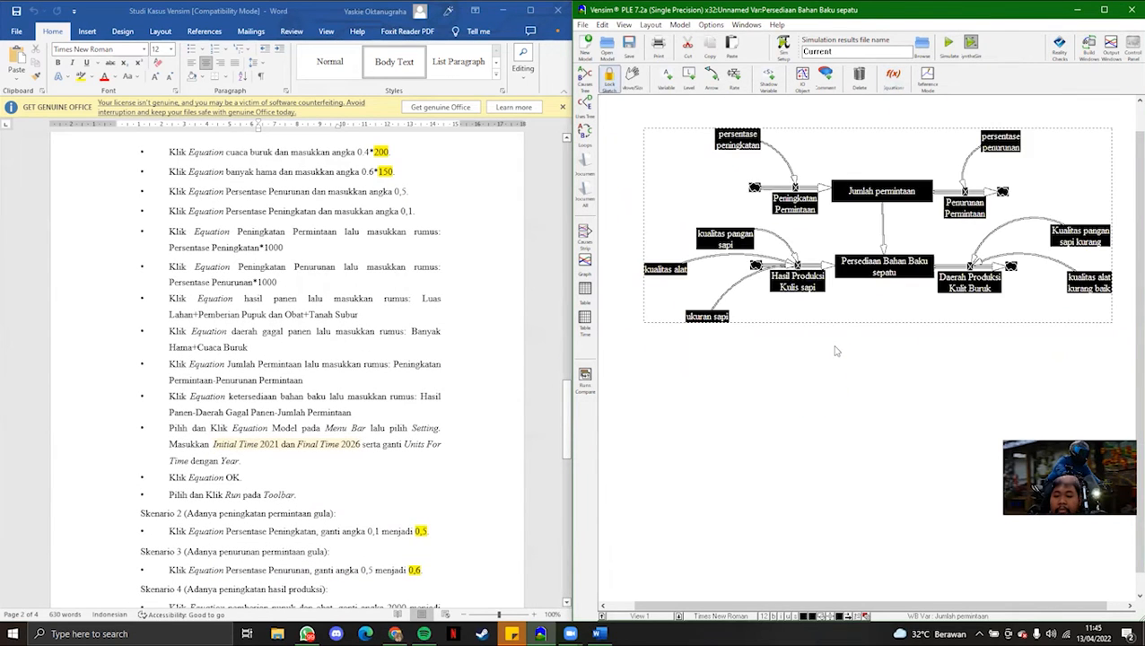
{"action": "left_click", "coordinate": [948, 56]}
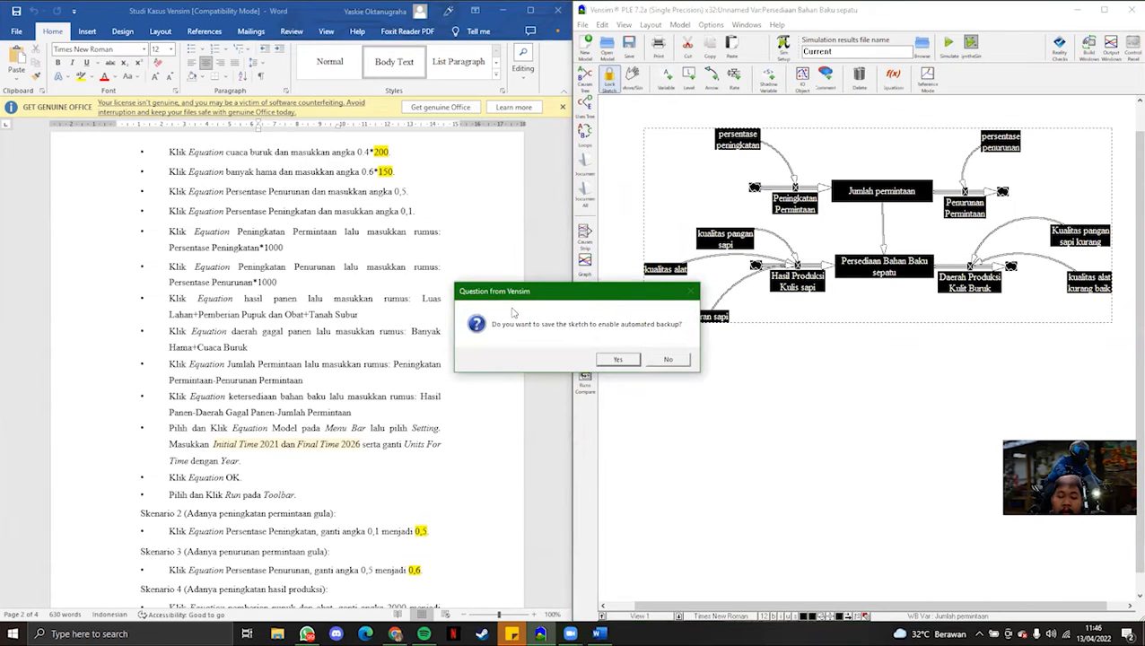
{"action": "left_click", "coordinate": [618, 361]}
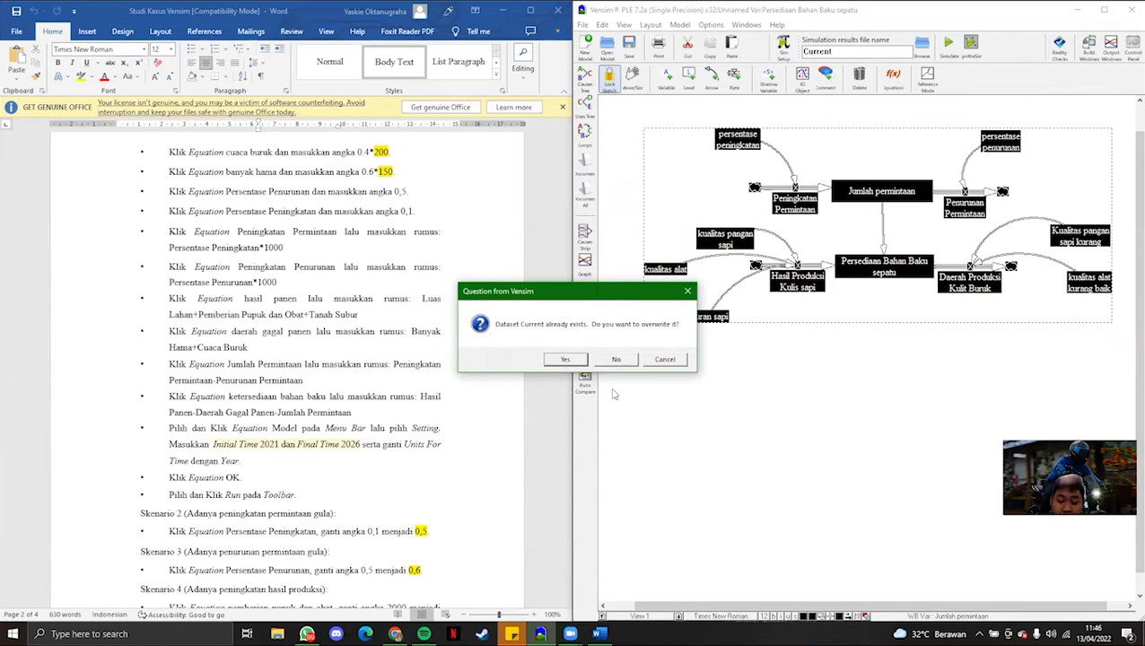
{"action": "left_click", "coordinate": [565, 361]}
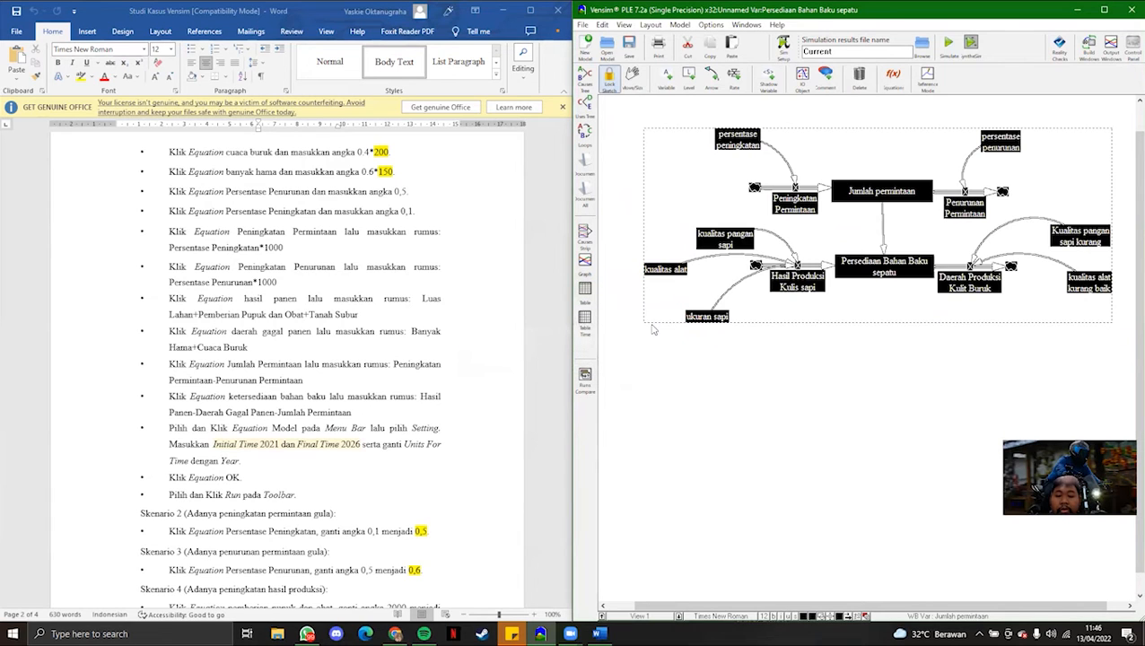
Show the graph and table of all selected variables, enlarge both to examine the yearly results, and close them.
{"action": "left_click", "coordinate": [591, 266]}
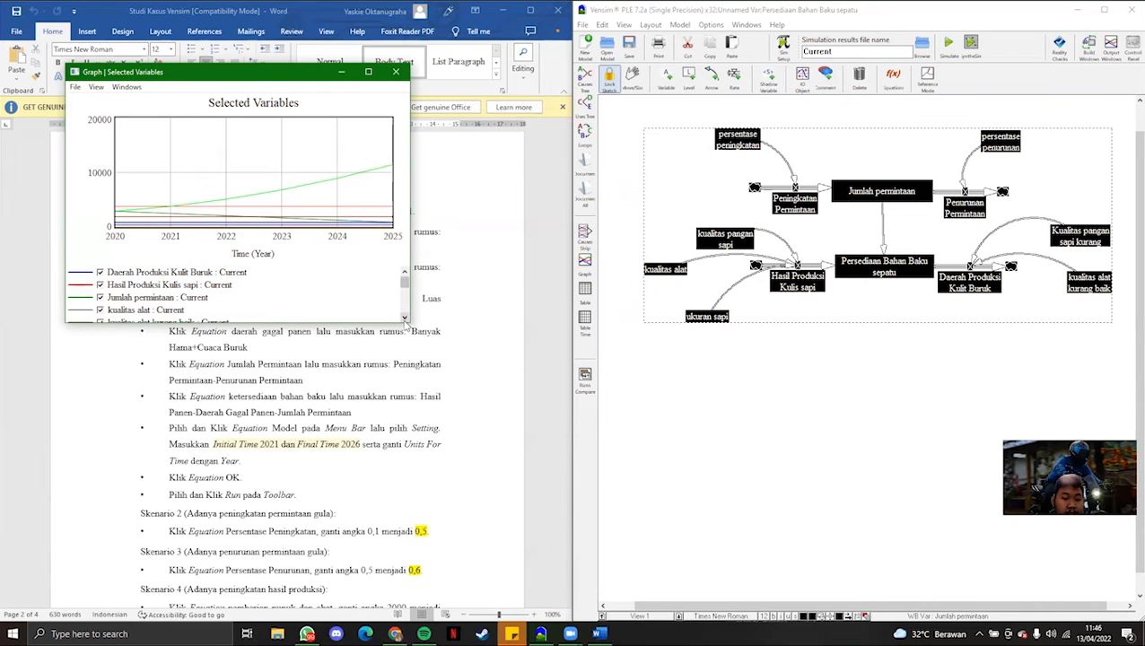
{"action": "left_click_drag", "start_coordinate": [405, 319], "coordinate": [508, 377]}
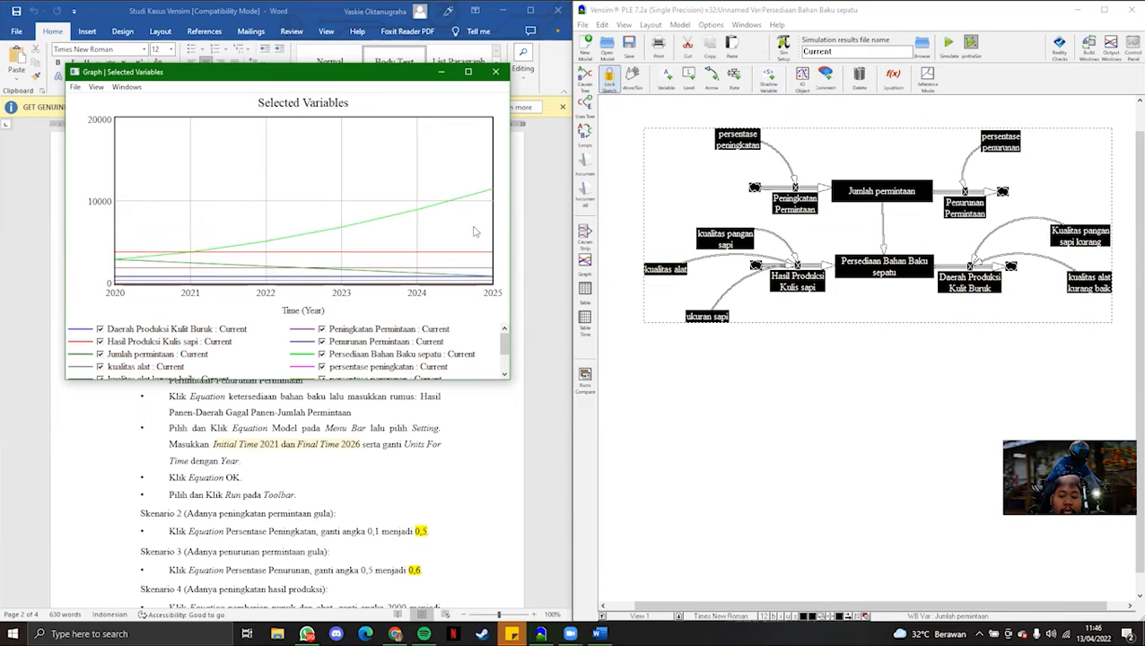
{"action": "left_click", "coordinate": [593, 296]}
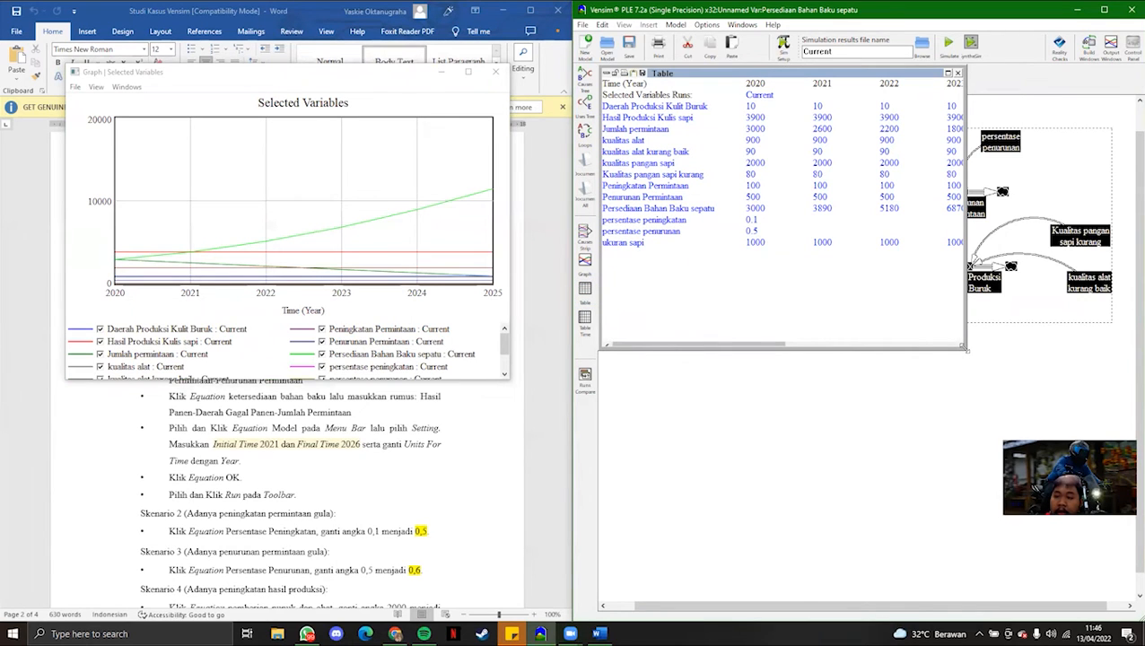
{"action": "left_click_drag", "start_coordinate": [966, 349], "coordinate": [1117, 281]}
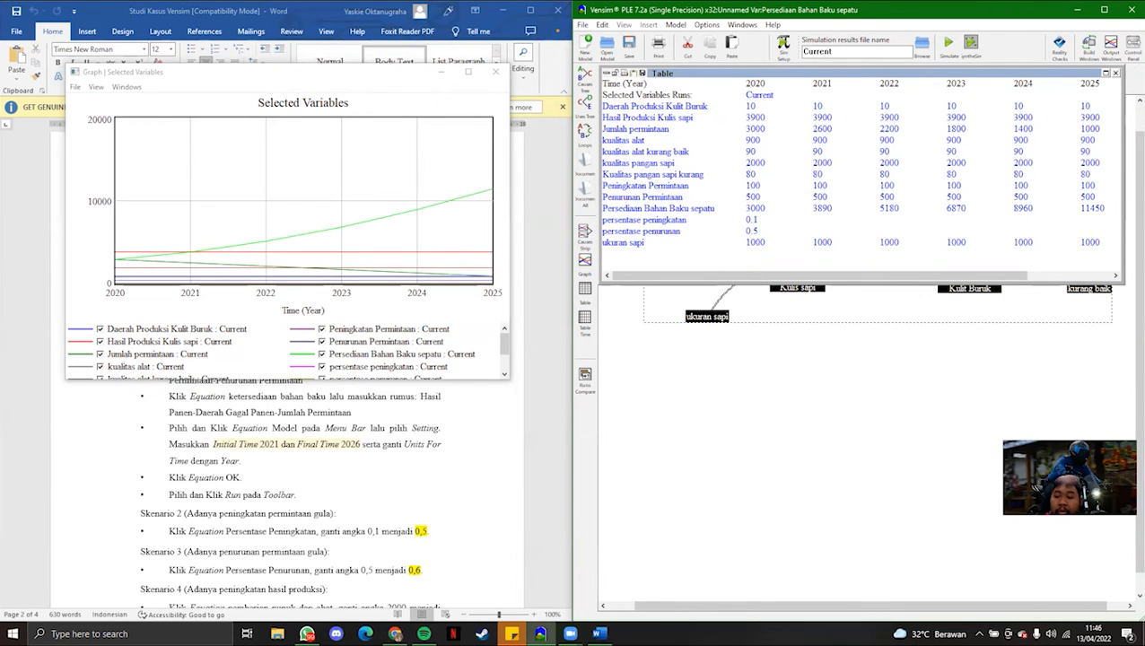
{"action": "left_click", "coordinate": [1114, 75]}
{"action": "scroll", "coordinate": [492, 504], "scroll_direction": "down", "scroll_amount": 1}
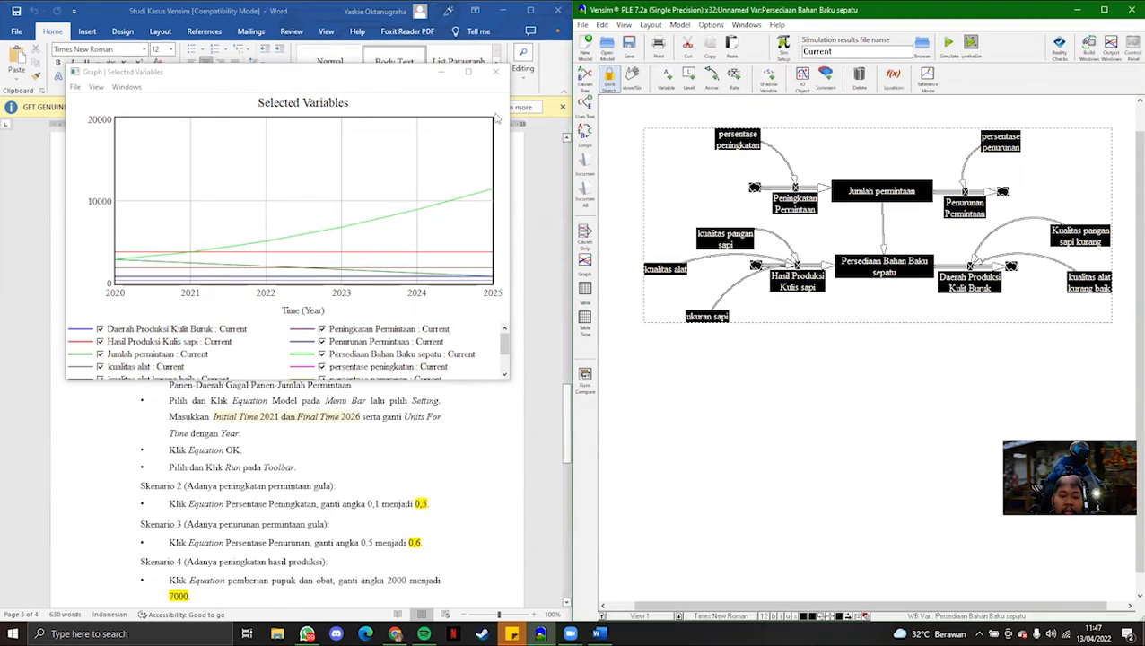
{"action": "left_click", "coordinate": [495, 71]}
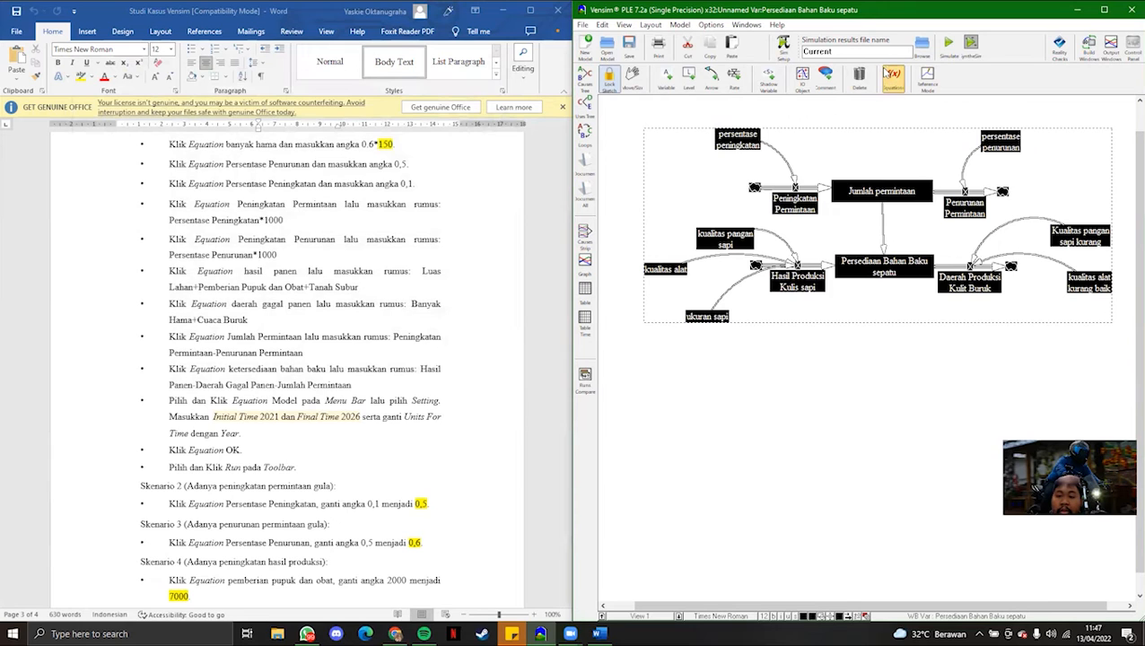
Set the persentase peningkatan equation to 0.5 for the increased-demand scenario.
{"action": "left_click", "coordinate": [890, 74]}
{"action": "left_click", "coordinate": [736, 137]}
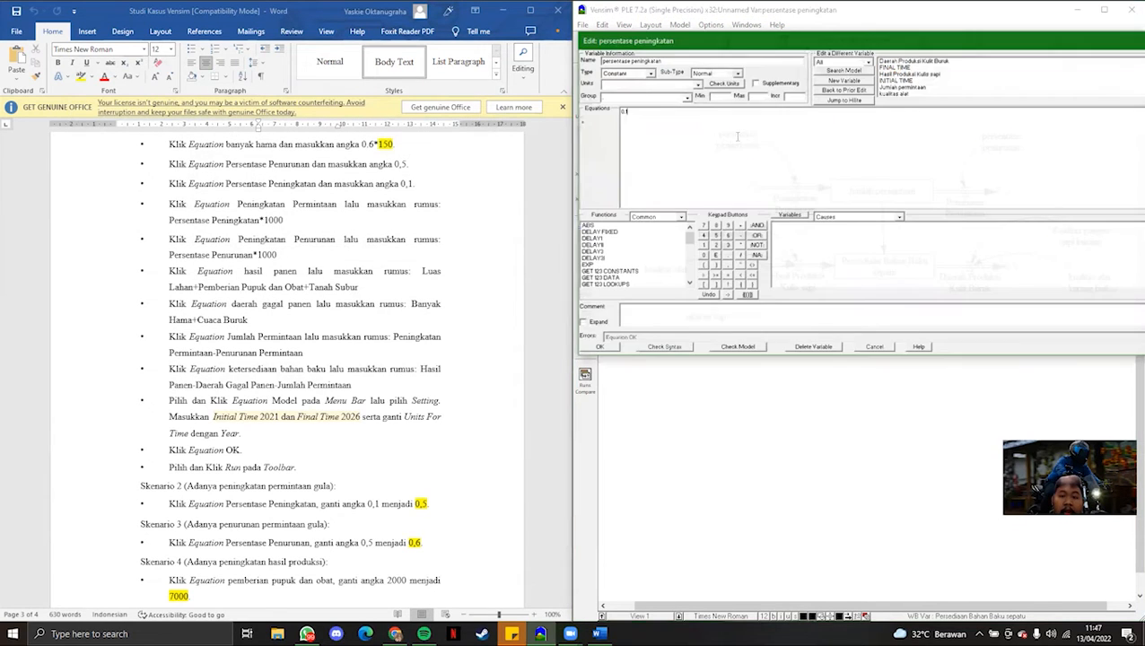
{"action": "type", "text": "0.5"}
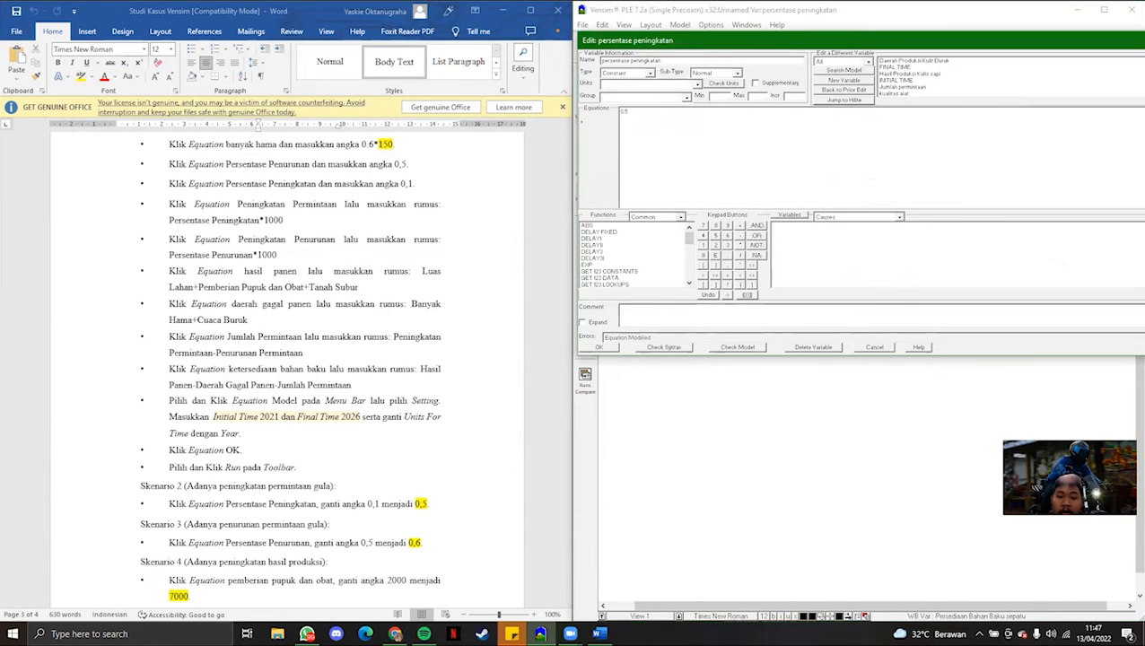
{"action": "left_click", "coordinate": [598, 348]}
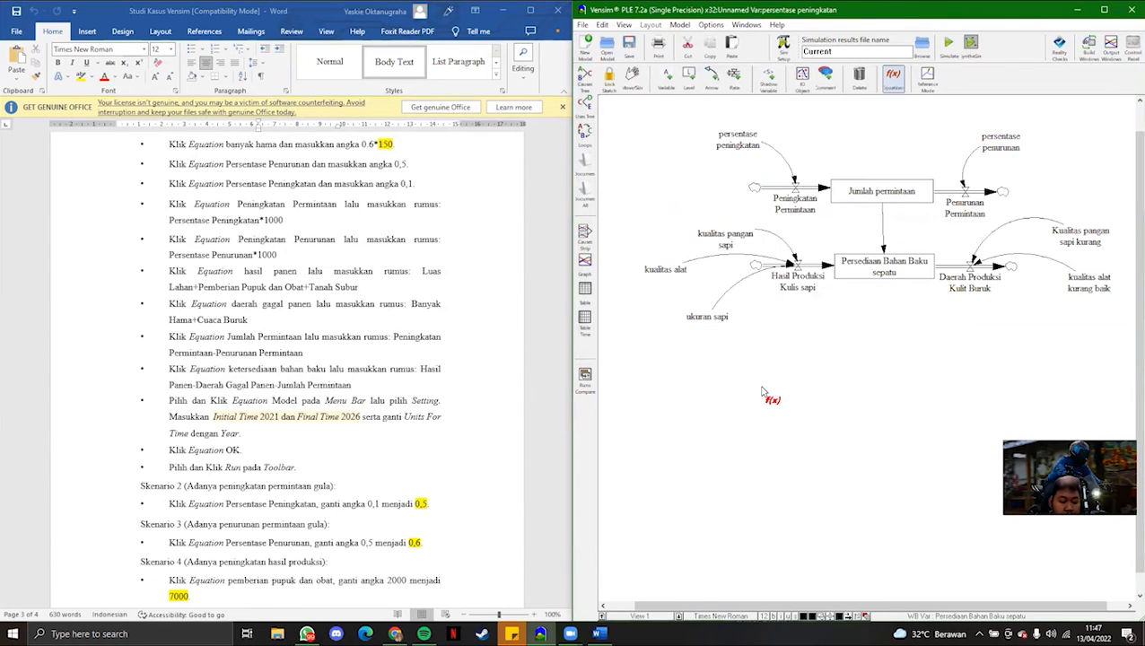
Rerun the simulation with the changed persentase peningkatan, saving the sketch for backup and overwriting the Current dataset.
{"action": "key", "text": "ctrl+a"}
{"action": "left_click", "coordinate": [948, 42]}
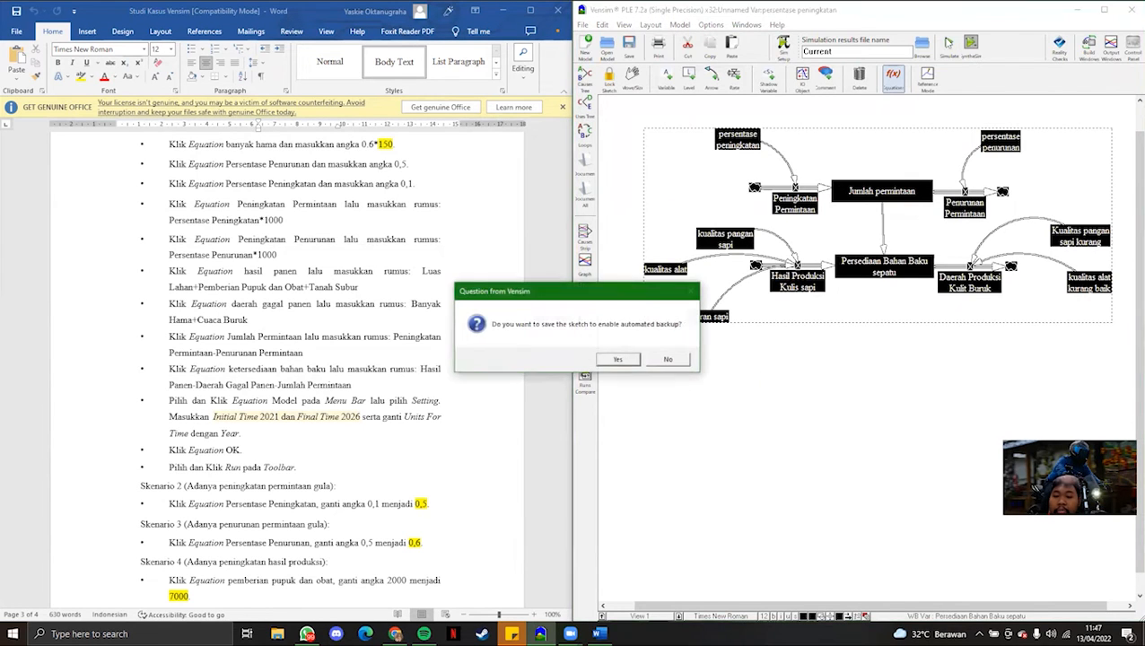
{"action": "left_click", "coordinate": [605, 359]}
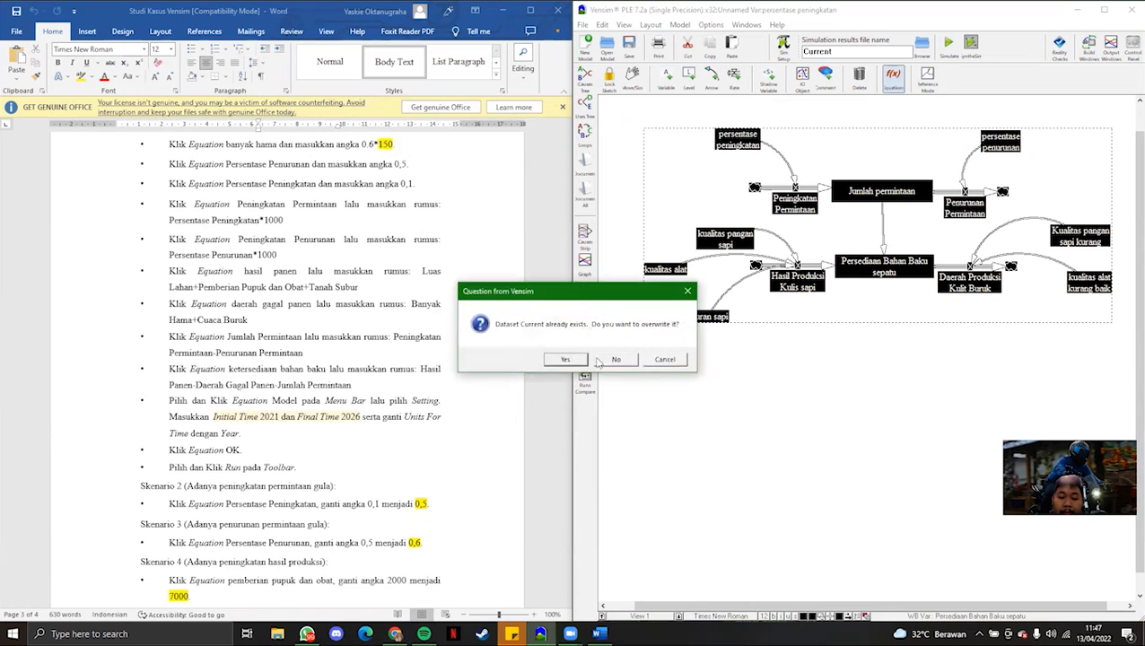
{"action": "left_click", "coordinate": [564, 360]}
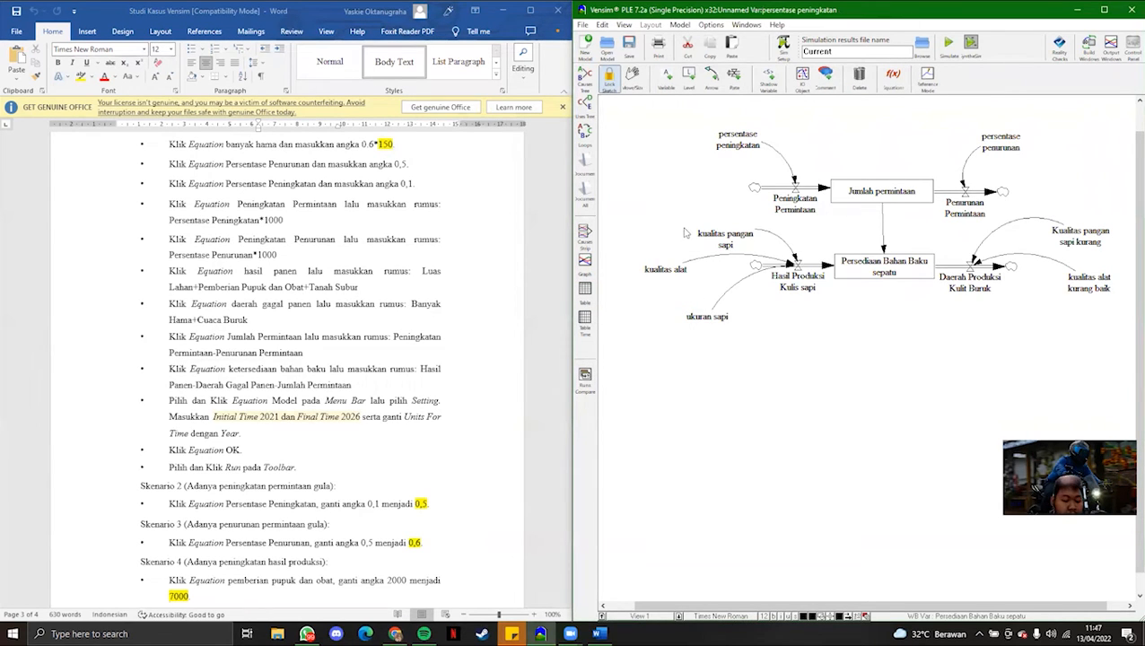
Select all model variables and display their graph and table for the increased-demand scenario.
{"action": "key", "text": "ctrl+a"}
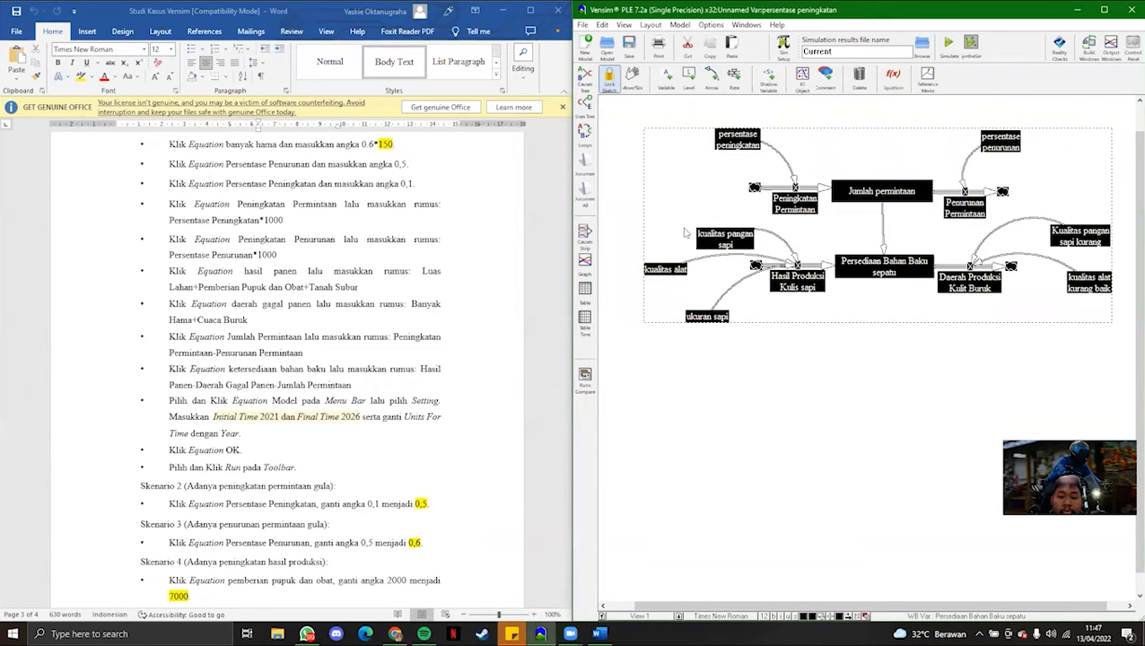
{"action": "left_click", "coordinate": [588, 264]}
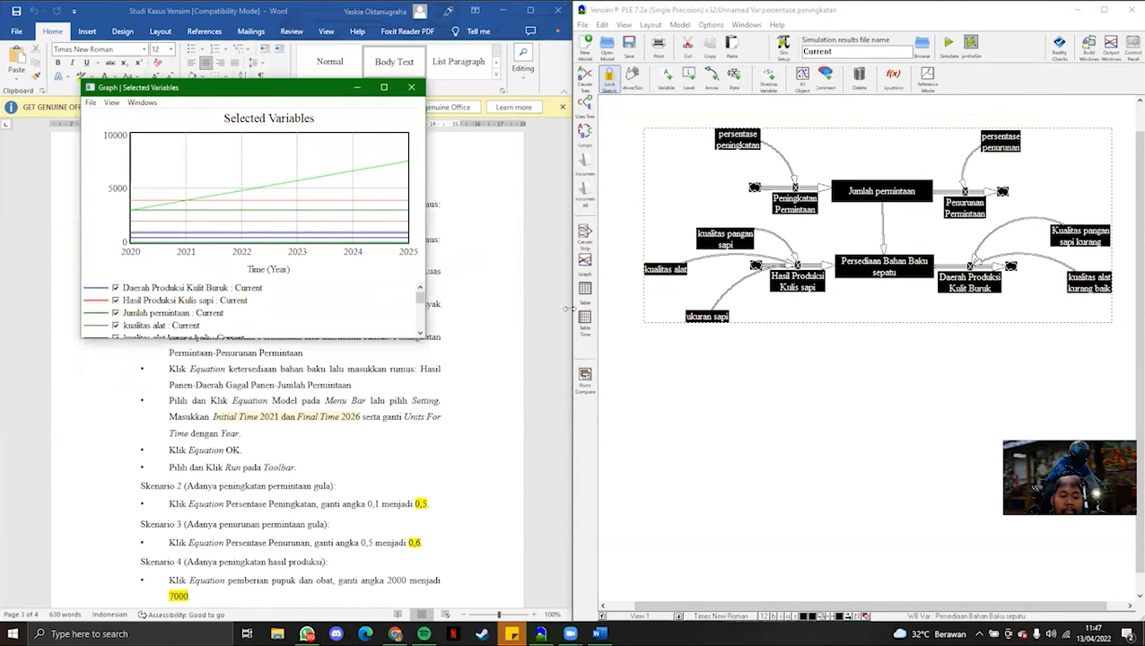
{"action": "left_click", "coordinate": [584, 288]}
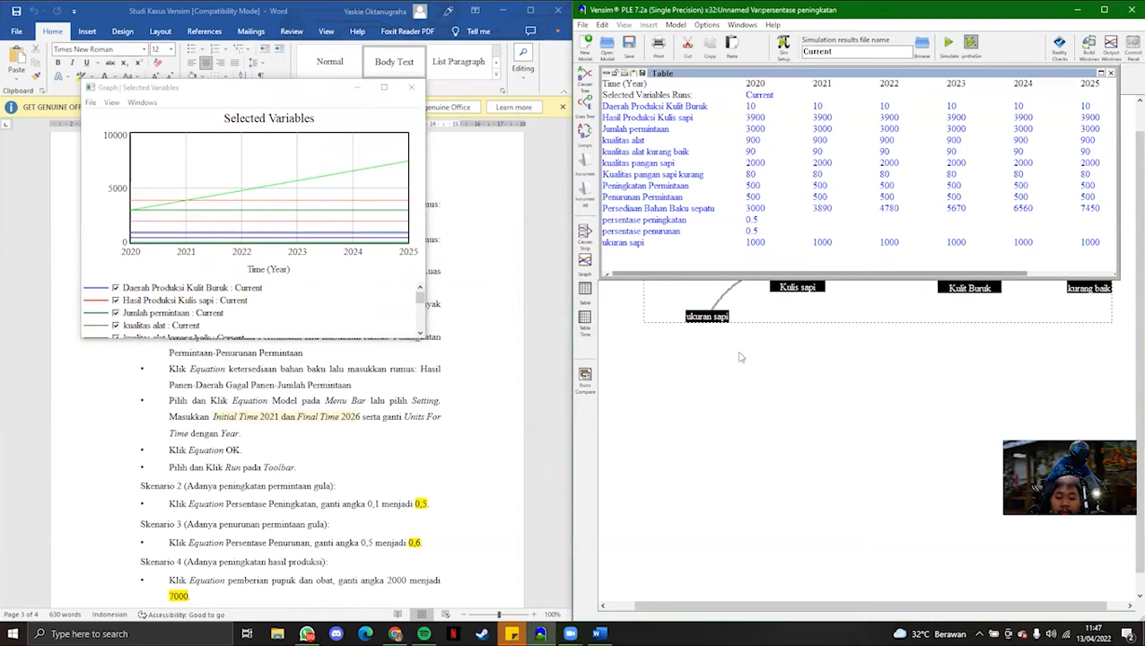
In the lab report PDF in Foxit Reader, examine the model verification, the validation table and the E1 and E2 error calculations.
{"action": "scroll", "coordinate": [453, 555], "scroll_direction": "down", "scroll_amount": 1}
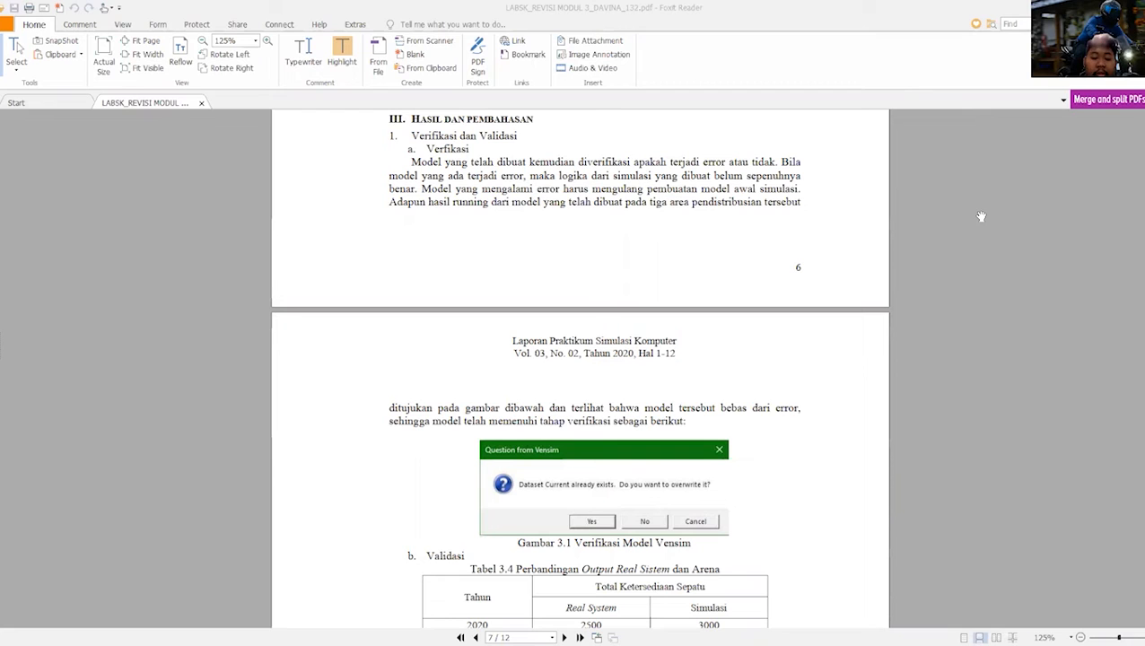
{"action": "scroll", "coordinate": [981, 216], "scroll_direction": "down", "scroll_amount": 1}
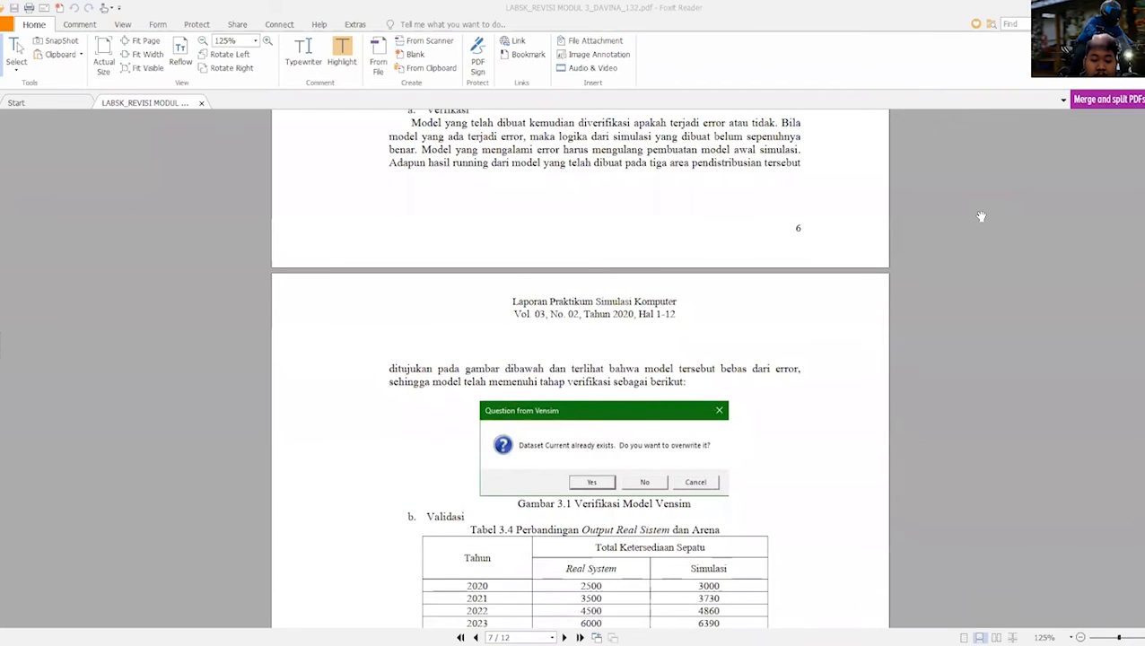
{"action": "scroll", "coordinate": [981, 216], "scroll_direction": "down", "scroll_amount": 1}
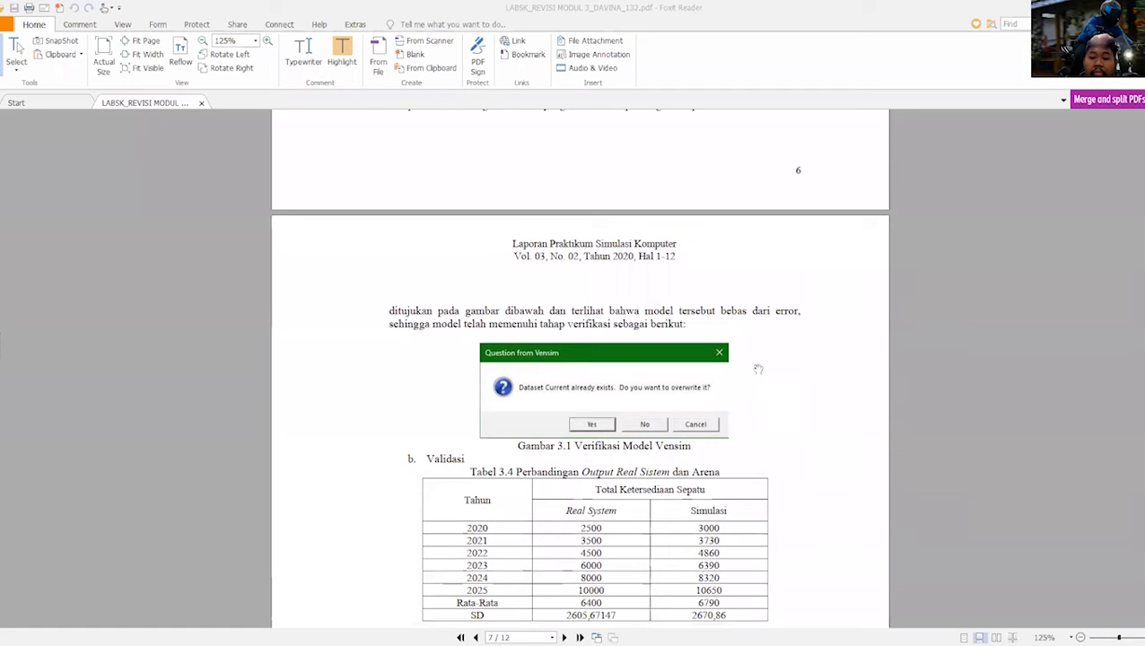
{"action": "scroll", "coordinate": [823, 363], "scroll_direction": "down", "scroll_amount": 2}
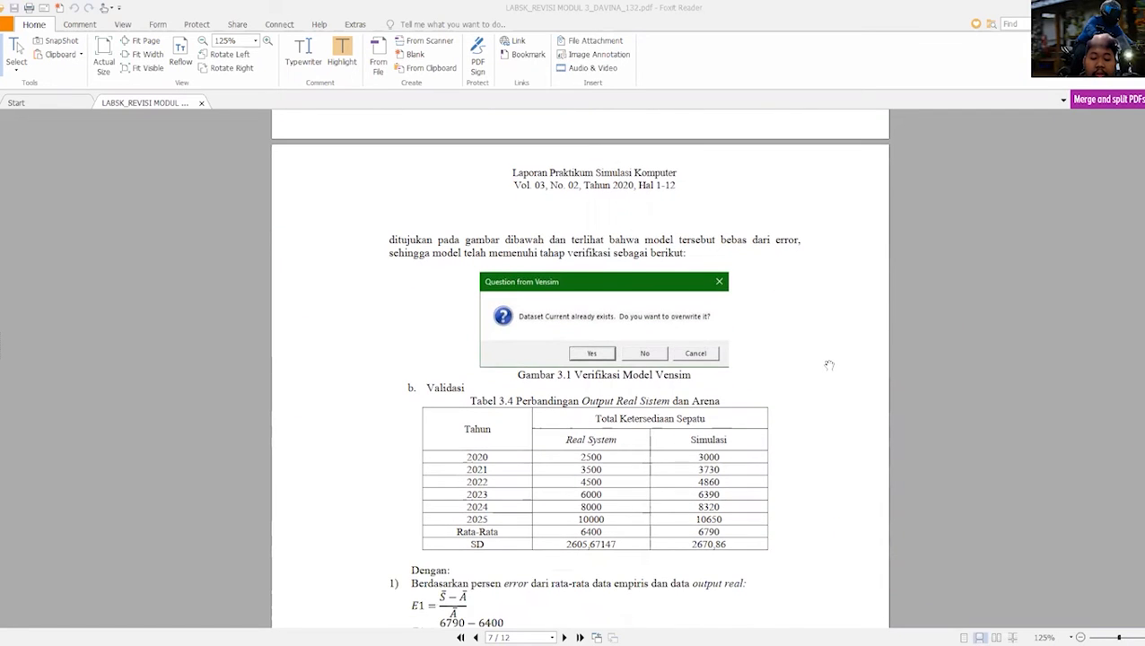
{"action": "scroll", "coordinate": [815, 404], "scroll_direction": "down", "scroll_amount": 3}
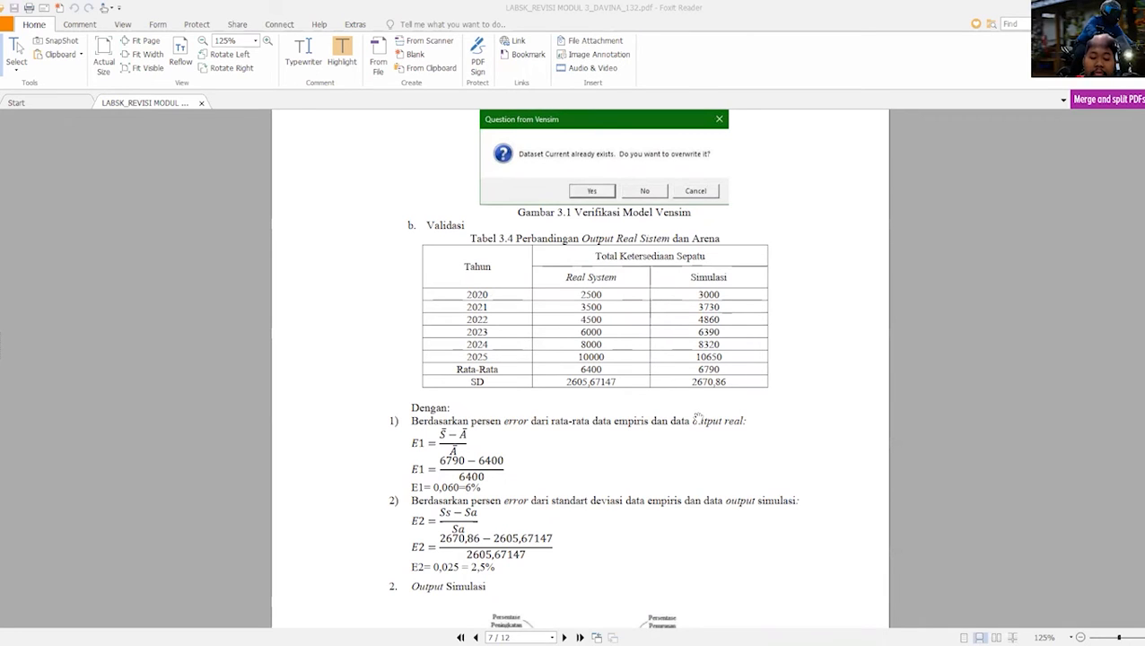
{"action": "scroll", "coordinate": [699, 414], "scroll_direction": "down", "scroll_amount": 2}
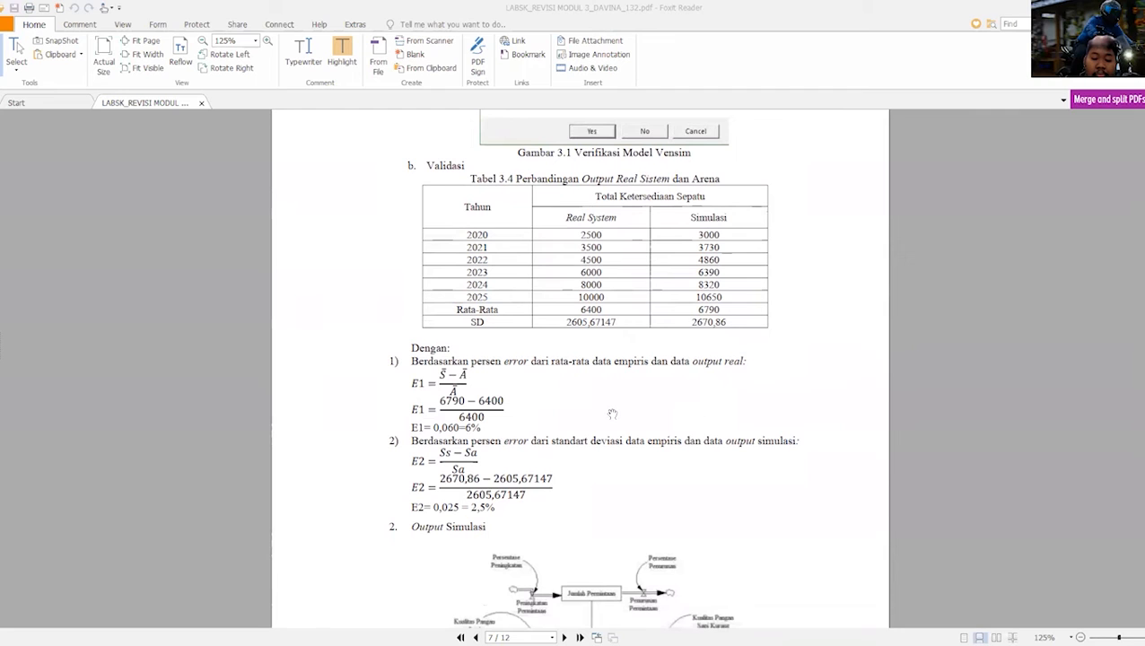
{"action": "scroll", "coordinate": [618, 413], "scroll_direction": "down", "scroll_amount": 1}
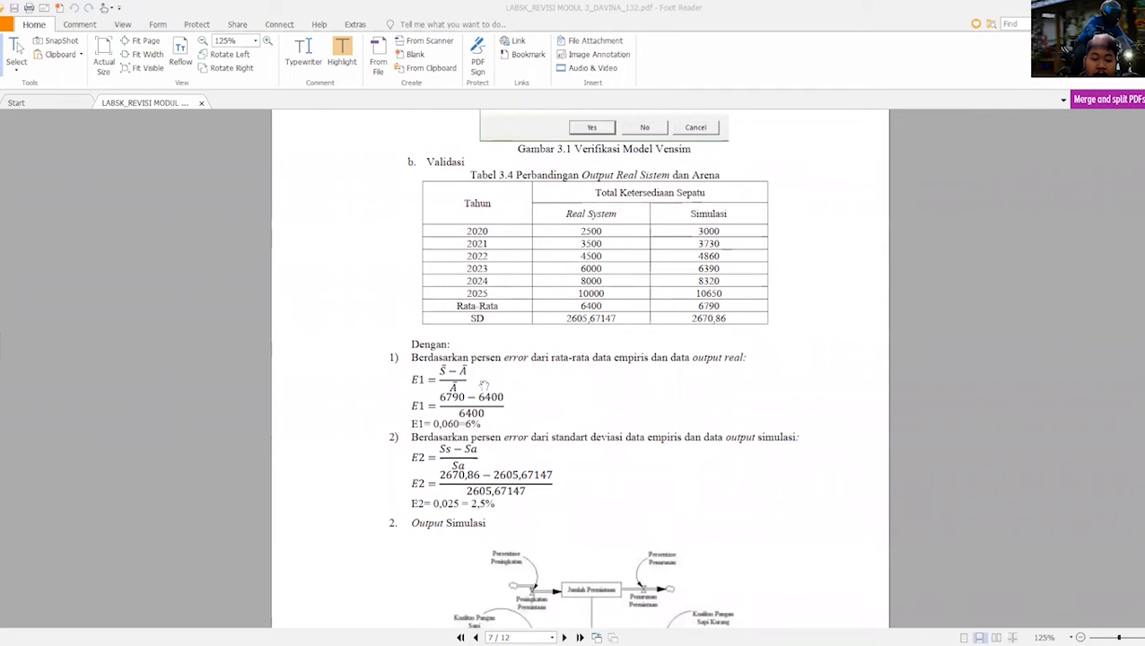
{"action": "scroll", "coordinate": [437, 384], "scroll_direction": "down", "scroll_amount": 2}
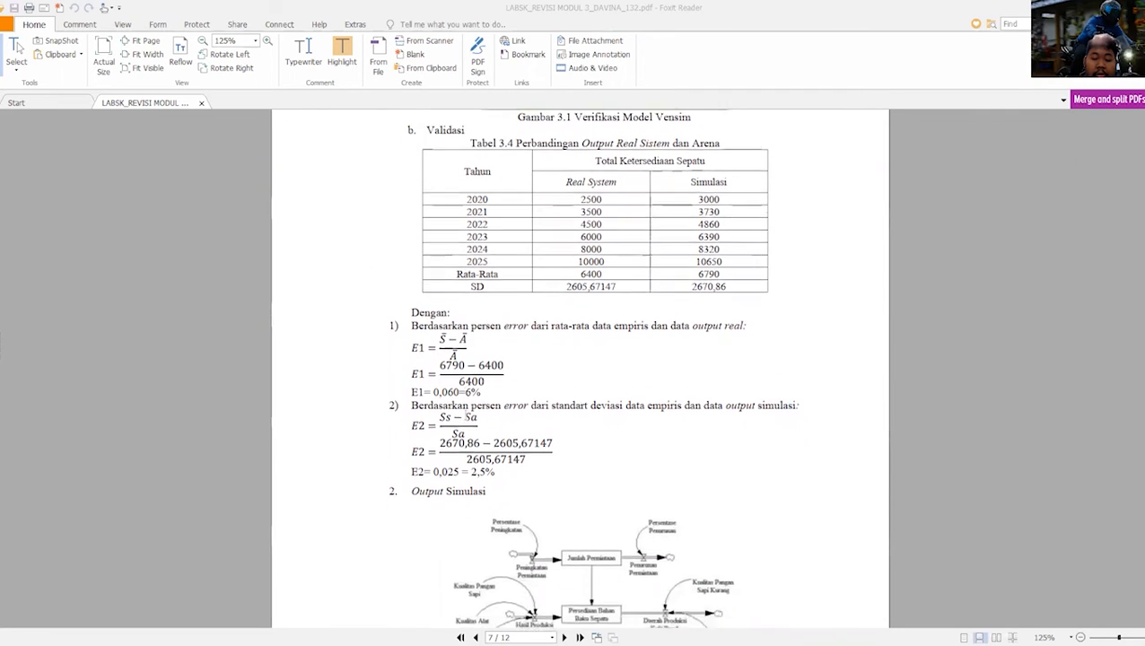
{"action": "scroll", "coordinate": [446, 372], "scroll_direction": "down", "scroll_amount": 2}
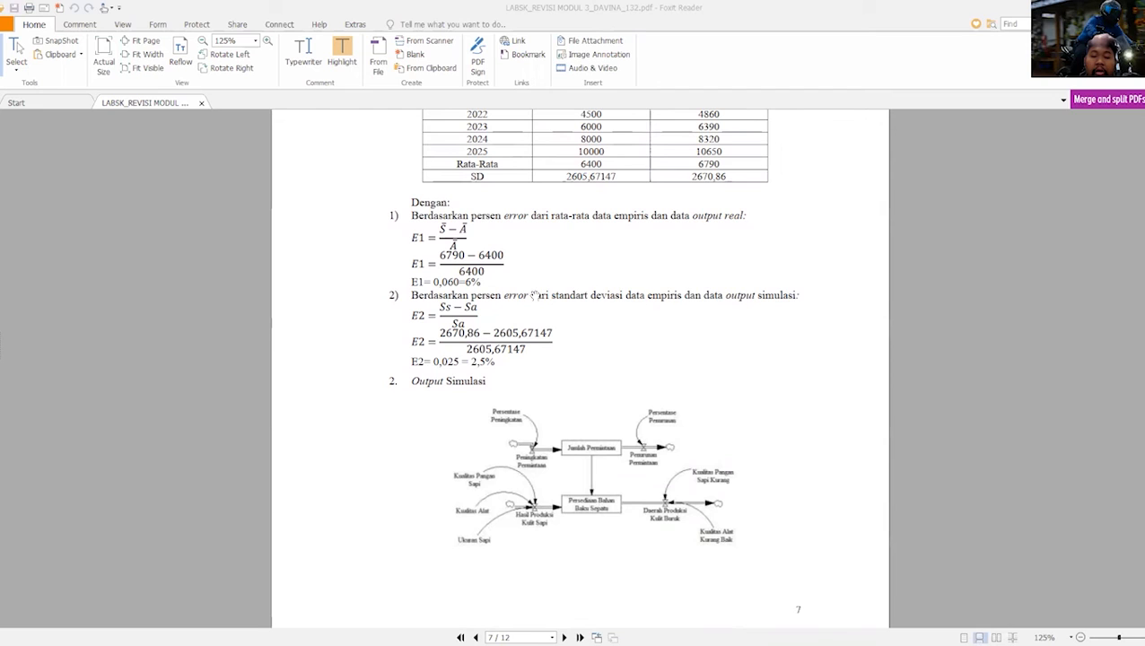
{"action": "scroll", "coordinate": [540, 312], "scroll_direction": "down", "scroll_amount": 1}
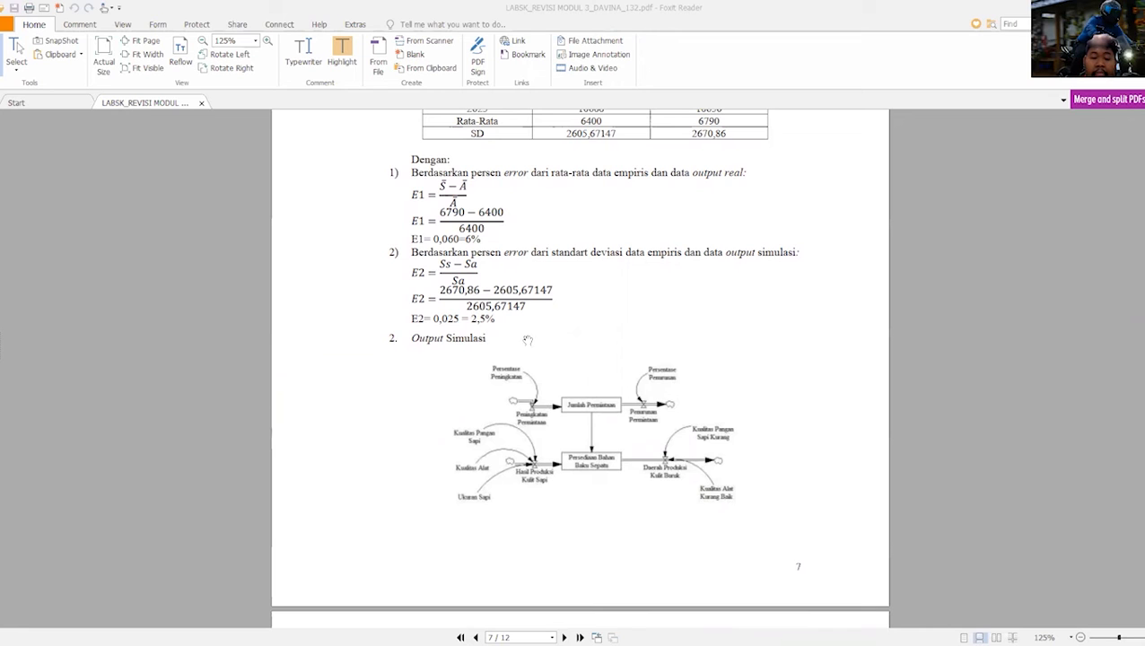
Review the report's simulation output section, including the model diagram and the Skenario 1 graph and table of shoe material availability.
{"action": "scroll", "coordinate": [474, 327], "scroll_direction": "down", "scroll_amount": 3}
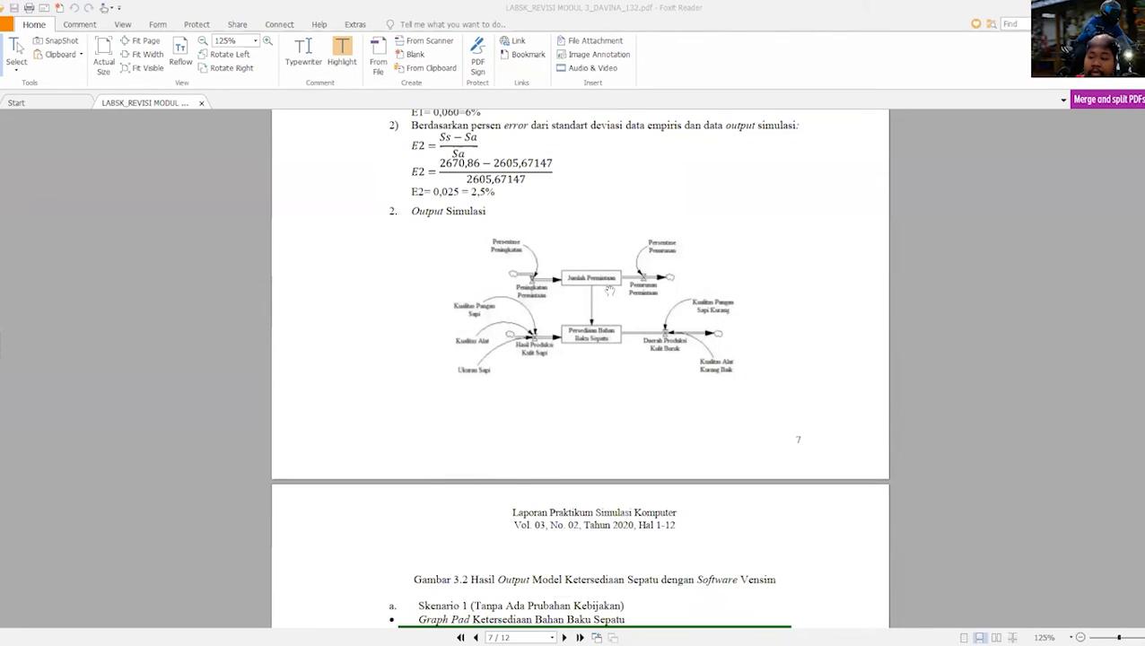
{"action": "scroll", "coordinate": [631, 326], "scroll_direction": "down", "scroll_amount": 5}
{"action": "scroll", "coordinate": [631, 326], "scroll_direction": "down", "scroll_amount": 5}
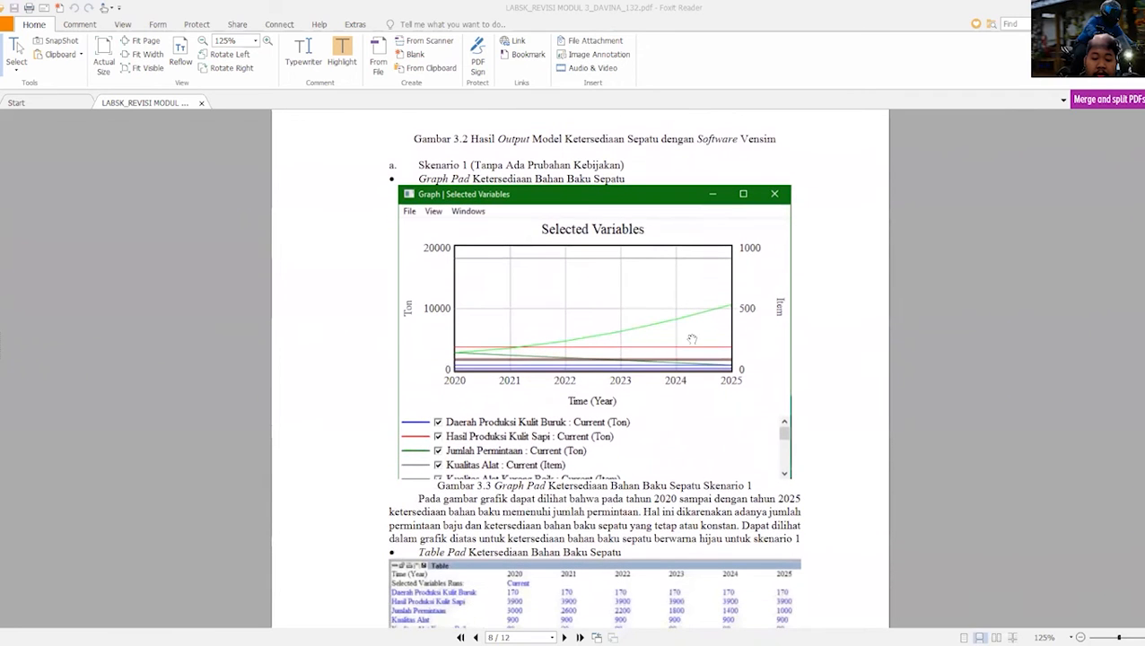
{"action": "scroll", "coordinate": [702, 353], "scroll_direction": "down", "scroll_amount": 2}
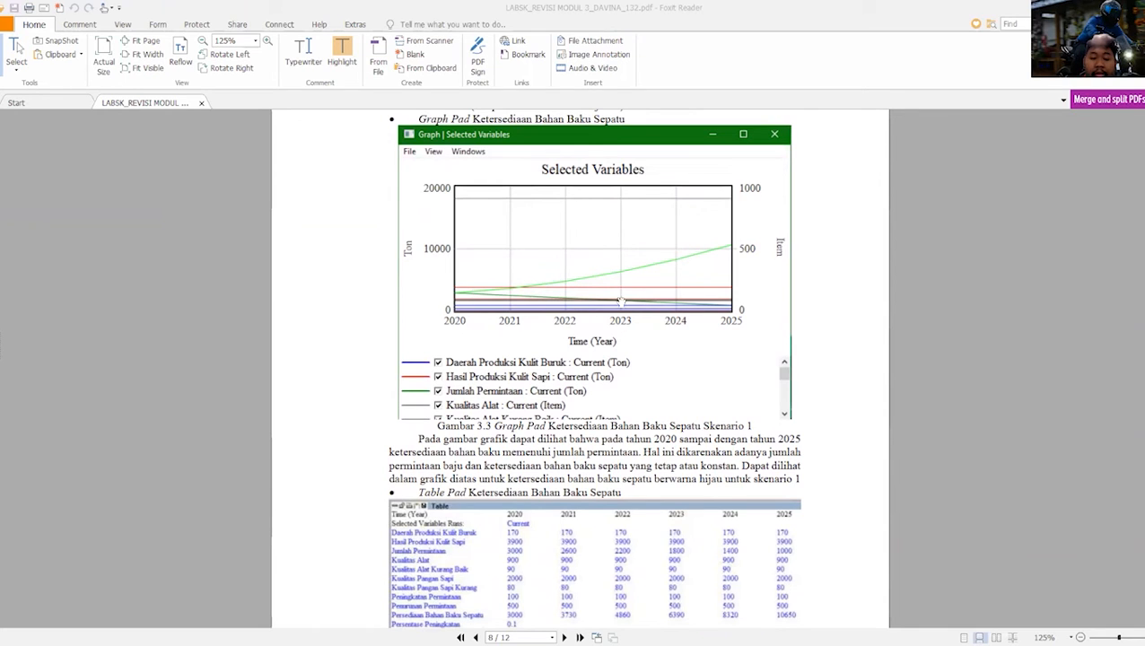
{"action": "scroll", "coordinate": [621, 300], "scroll_direction": "down", "scroll_amount": 5}
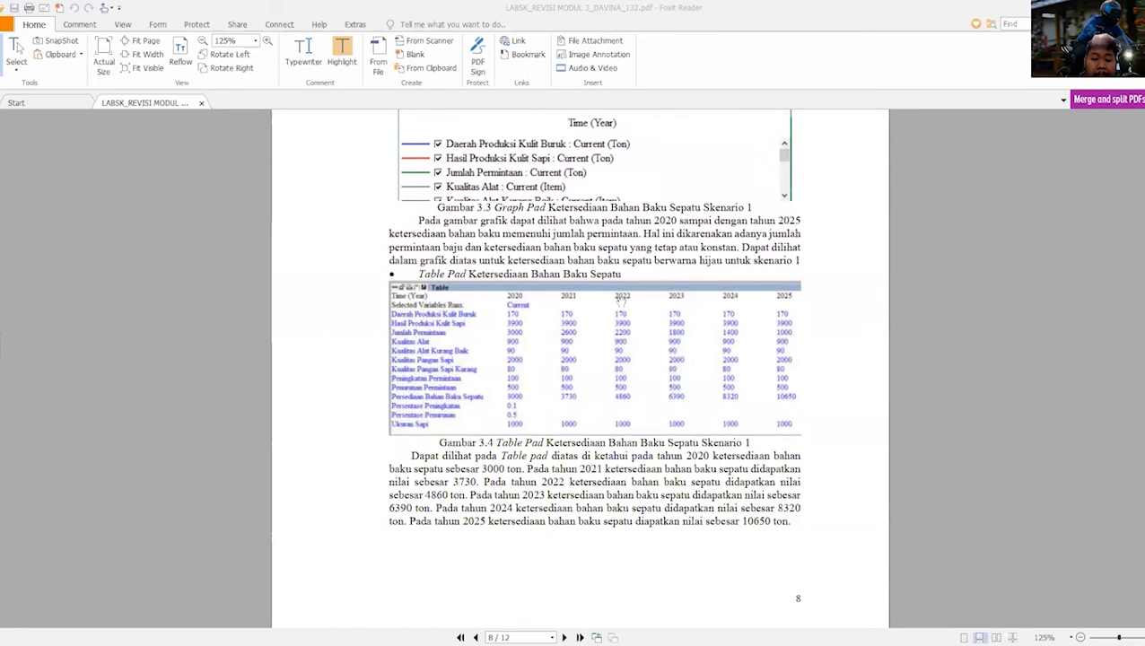
Review the rest of the Skenario 1 table discussion and the Skenario 2 graph and table of shoe material availability.
{"action": "scroll", "coordinate": [621, 302], "scroll_direction": "down", "scroll_amount": 1}
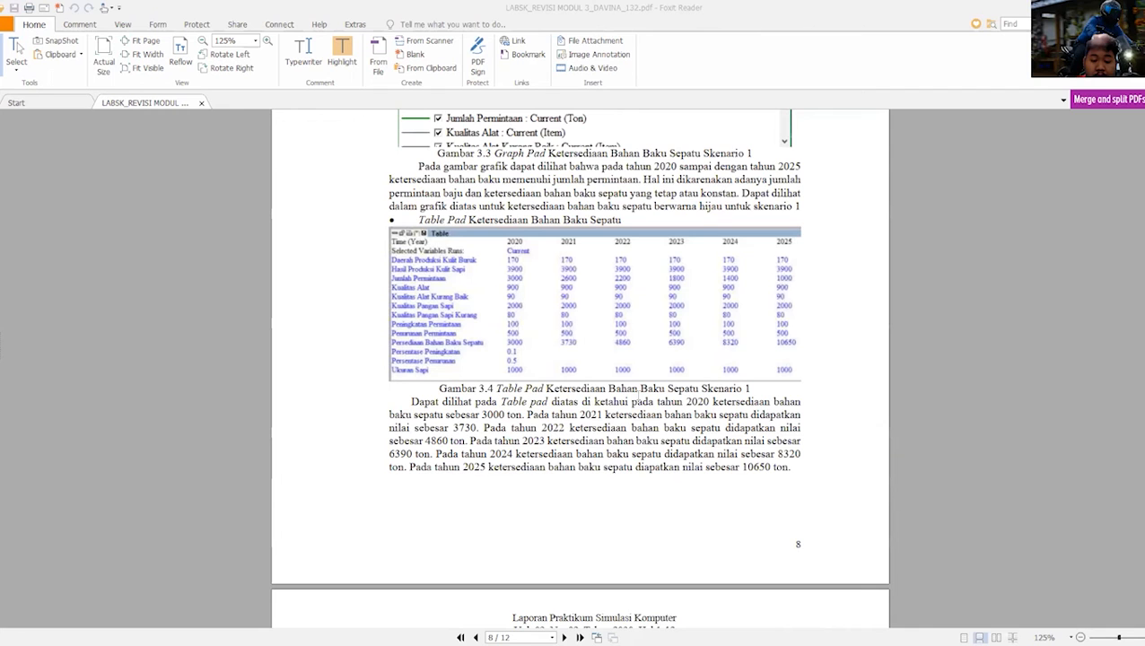
{"action": "scroll", "coordinate": [639, 395], "scroll_direction": "down", "scroll_amount": 1}
{"action": "scroll", "coordinate": [639, 396], "scroll_direction": "down", "scroll_amount": 4}
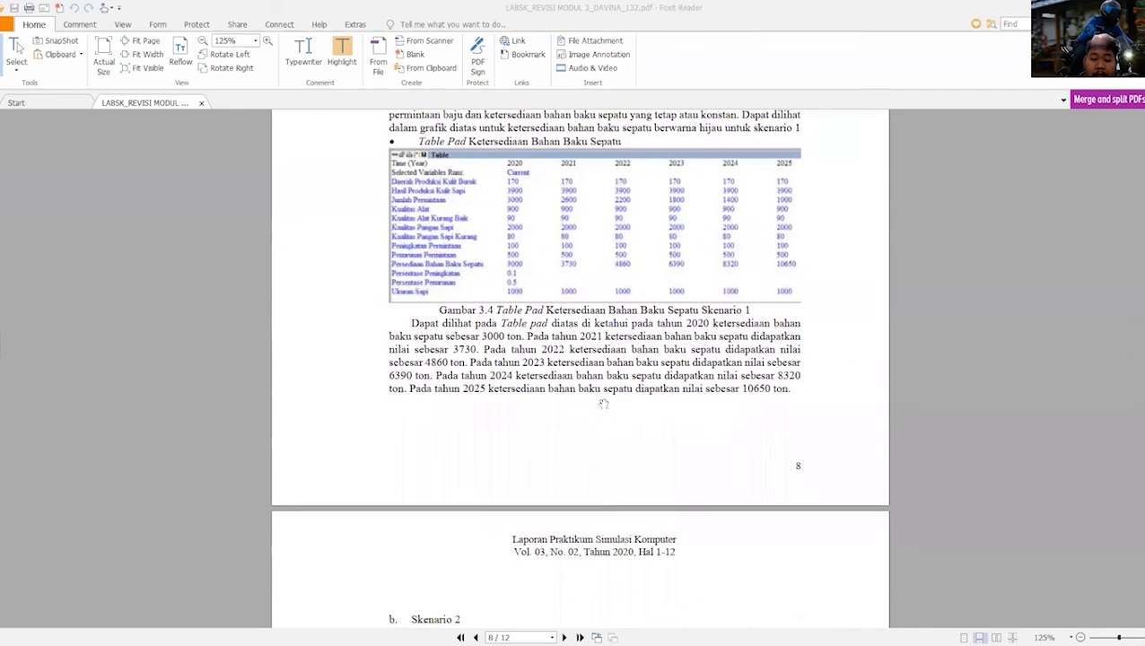
{"action": "scroll", "coordinate": [589, 403], "scroll_direction": "down", "scroll_amount": 10}
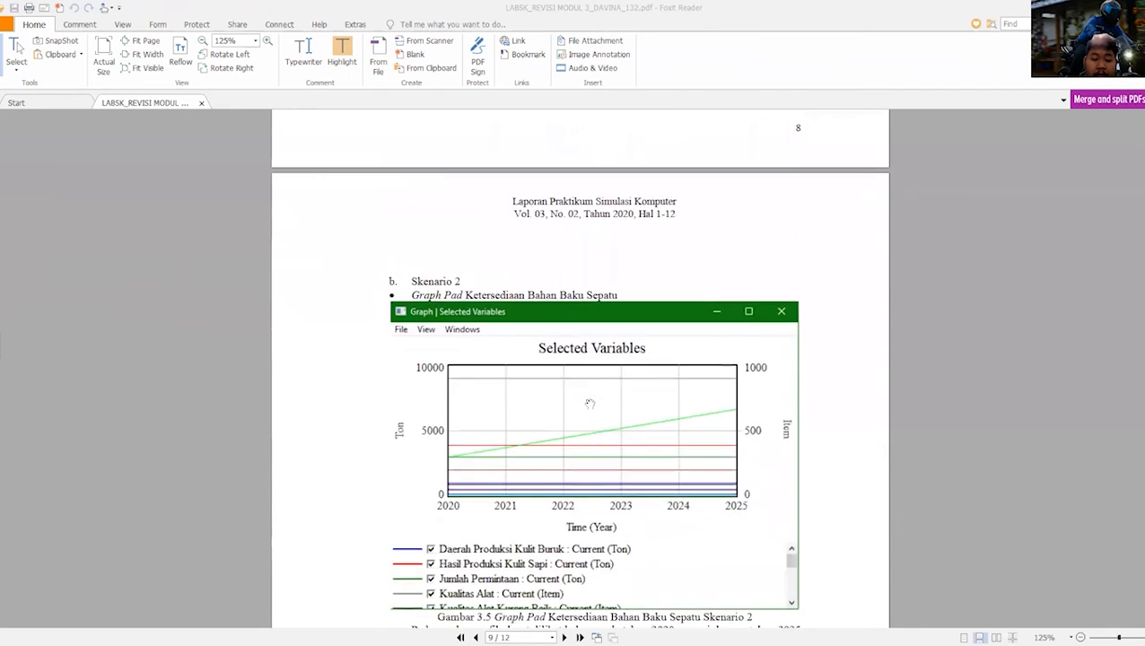
{"action": "scroll", "coordinate": [589, 403], "scroll_direction": "down", "scroll_amount": 2}
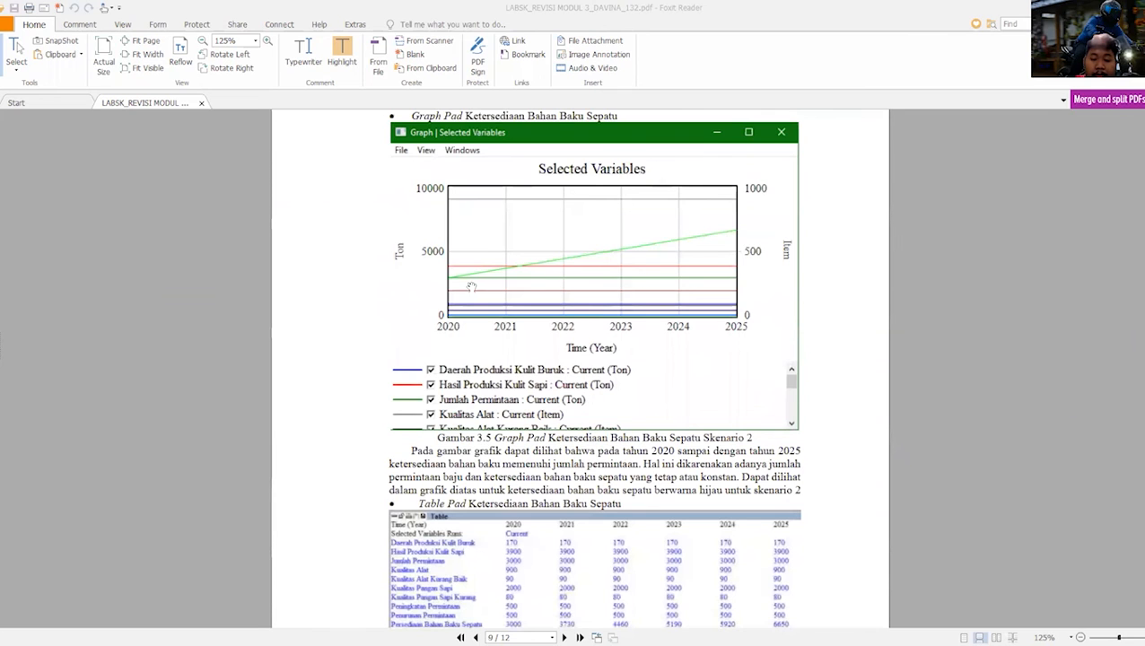
{"action": "scroll", "coordinate": [631, 262], "scroll_direction": "down", "scroll_amount": 5}
{"action": "scroll", "coordinate": [511, 355], "scroll_direction": "down", "scroll_amount": 4}
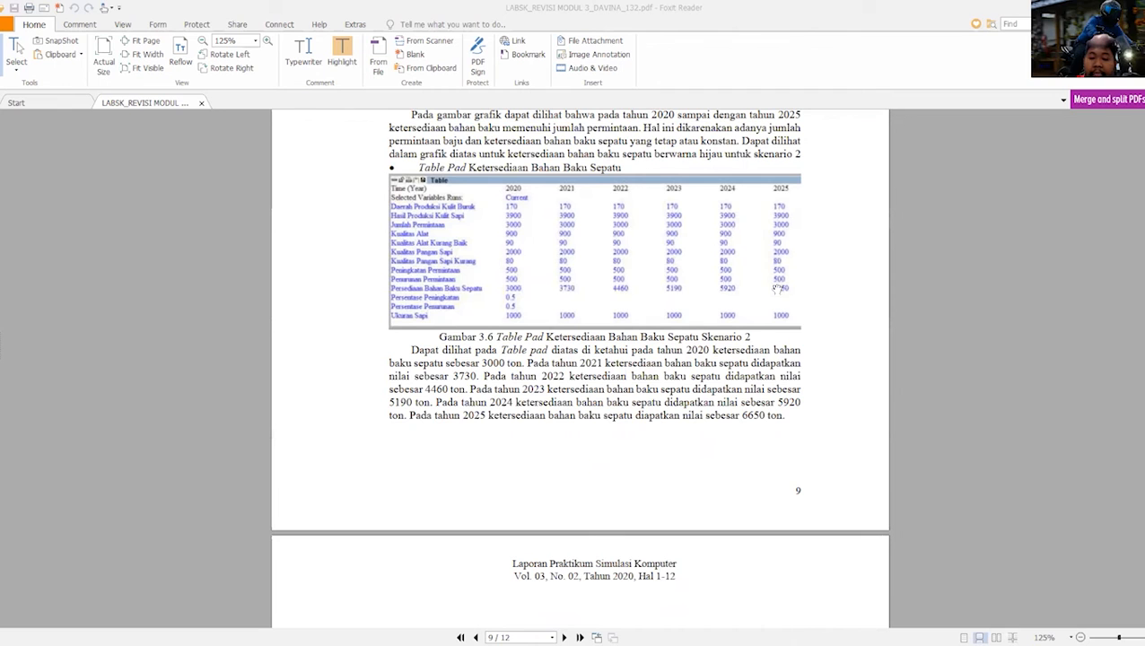
Examine the graphs and tables of shoe material availability for Skenario 3 and Skenario 4.
{"action": "scroll", "coordinate": [781, 300], "scroll_direction": "down", "scroll_amount": 1}
{"action": "scroll", "coordinate": [782, 300], "scroll_direction": "down", "scroll_amount": 8}
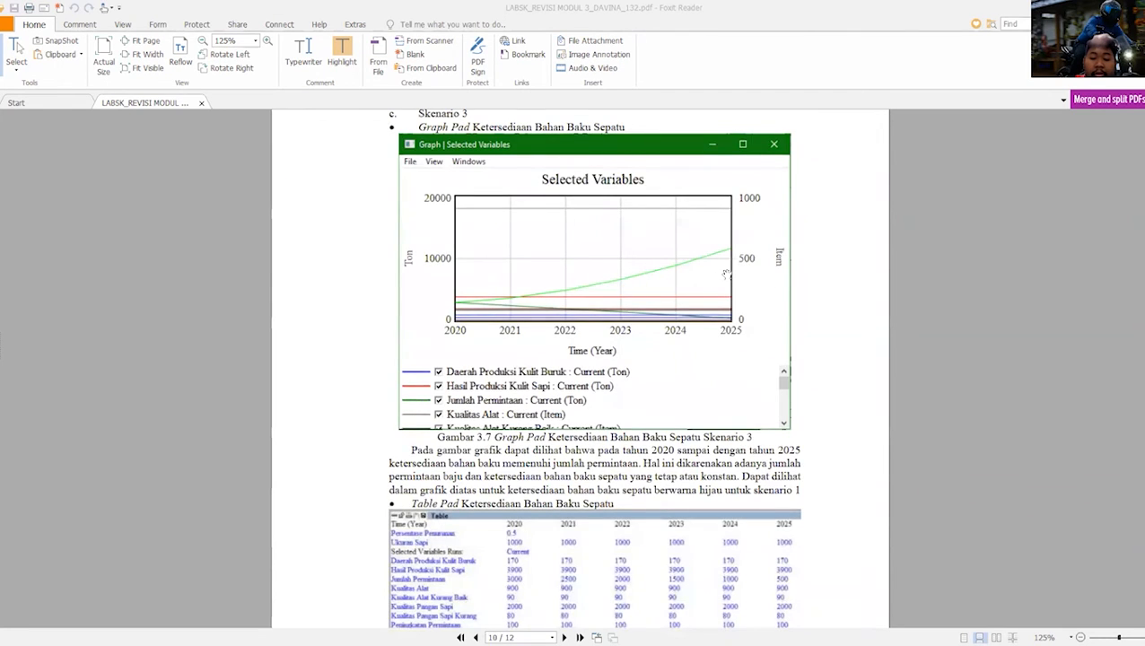
{"action": "scroll", "coordinate": [724, 274], "scroll_direction": "down", "scroll_amount": 1}
{"action": "scroll", "coordinate": [765, 378], "scroll_direction": "down", "scroll_amount": 3}
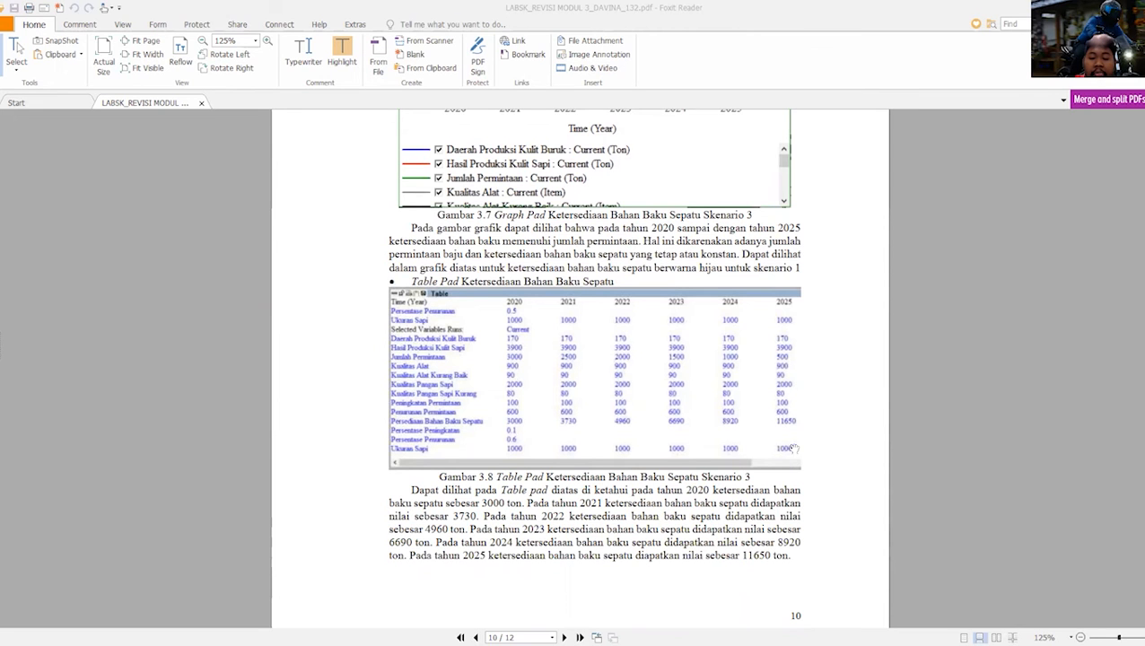
{"action": "scroll", "coordinate": [741, 455], "scroll_direction": "down", "scroll_amount": 6}
{"action": "scroll", "coordinate": [740, 456], "scroll_direction": "down", "scroll_amount": 5}
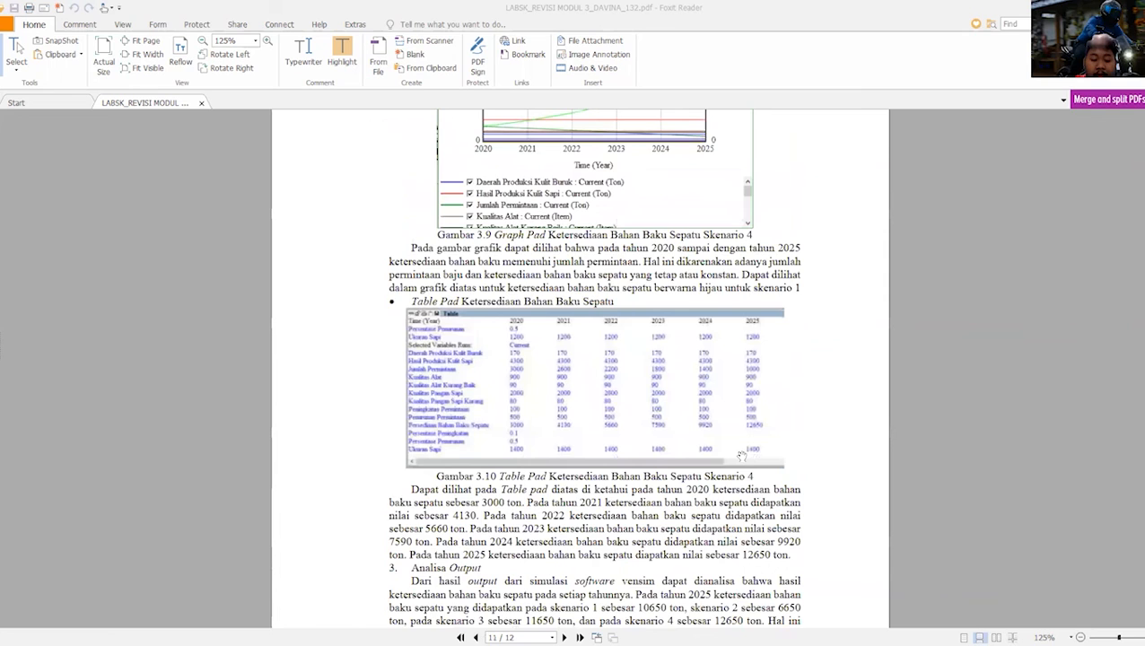
Read the report's Analisa Output section comparing the four scenarios and the Kesimpulan section up to the Daftar Pustaka.
{"action": "scroll", "coordinate": [741, 455], "scroll_direction": "down", "scroll_amount": 1}
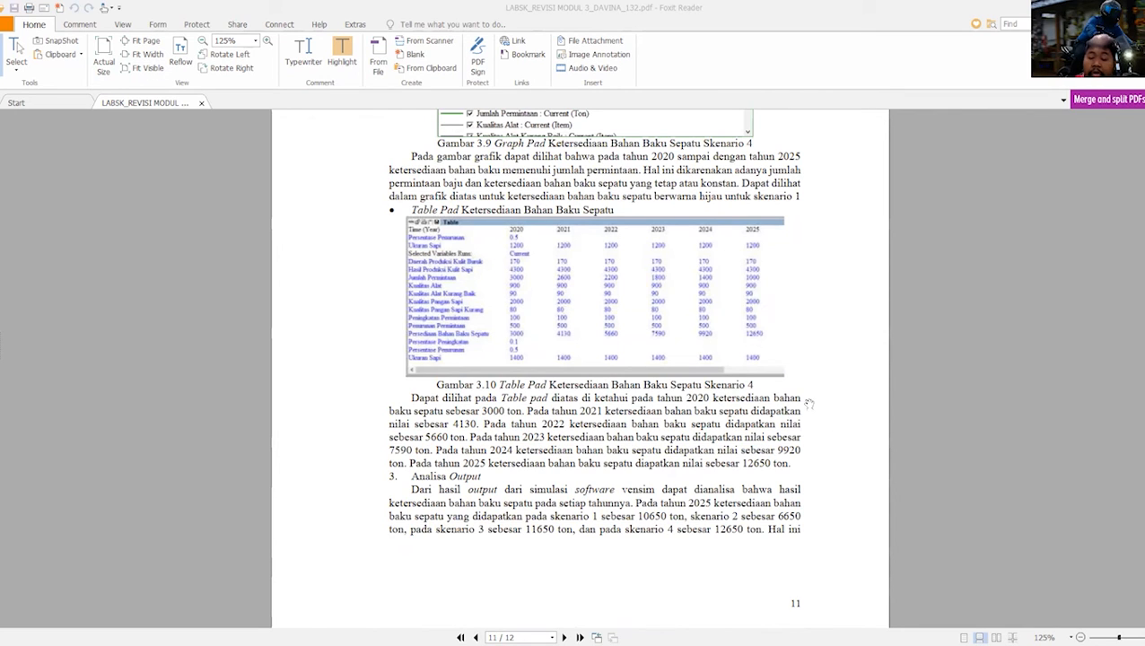
{"action": "scroll", "coordinate": [838, 446], "scroll_direction": "down", "scroll_amount": 5}
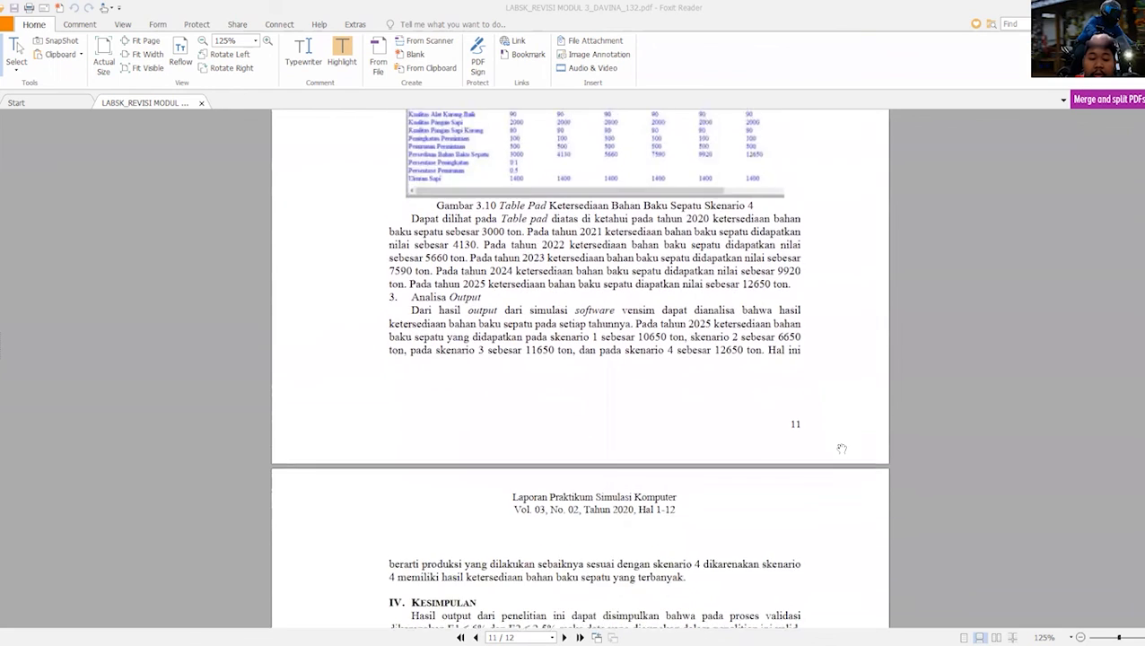
{"action": "scroll", "coordinate": [840, 448], "scroll_direction": "down", "scroll_amount": 1}
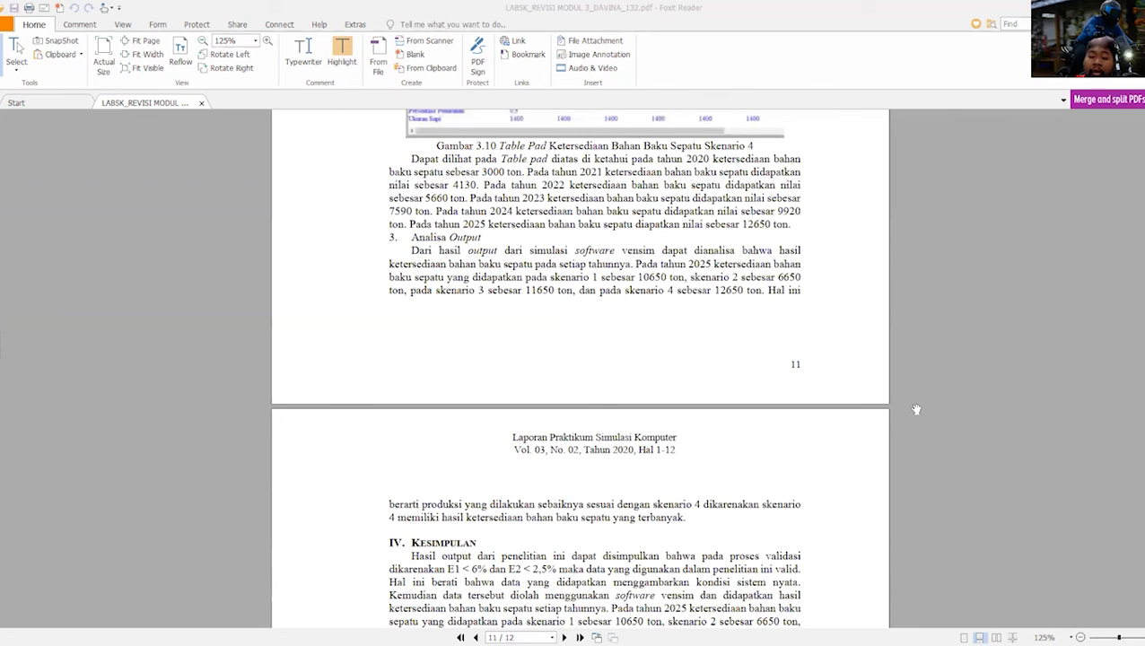
{"action": "scroll", "coordinate": [918, 412], "scroll_direction": "down", "scroll_amount": 3}
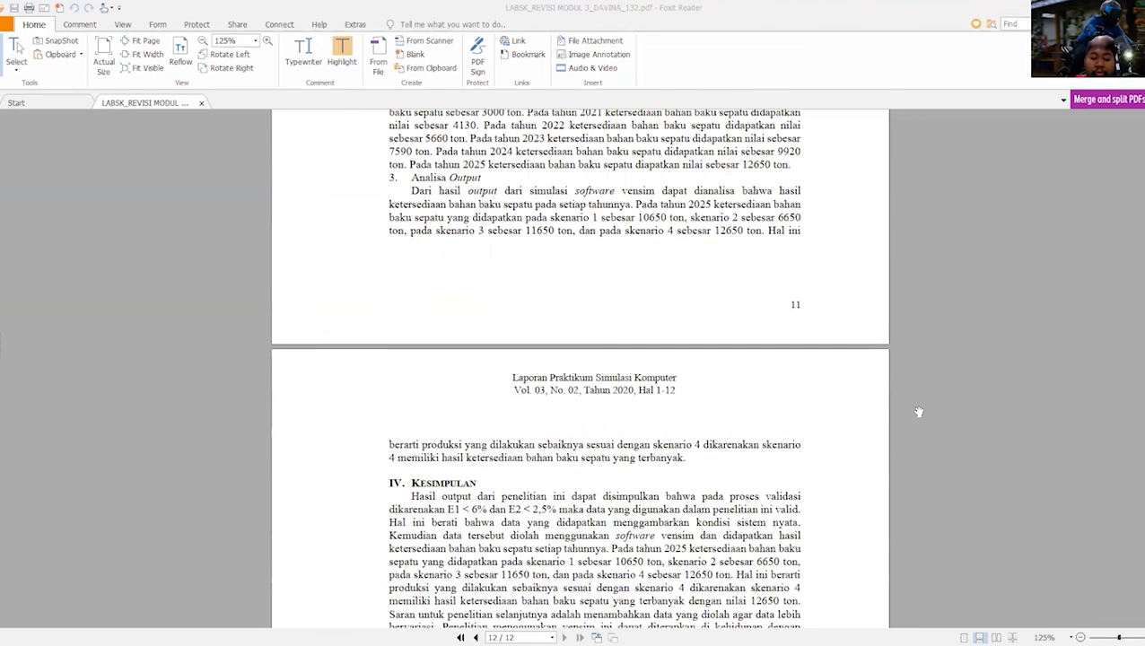
{"action": "scroll", "coordinate": [918, 412], "scroll_direction": "down", "scroll_amount": 2}
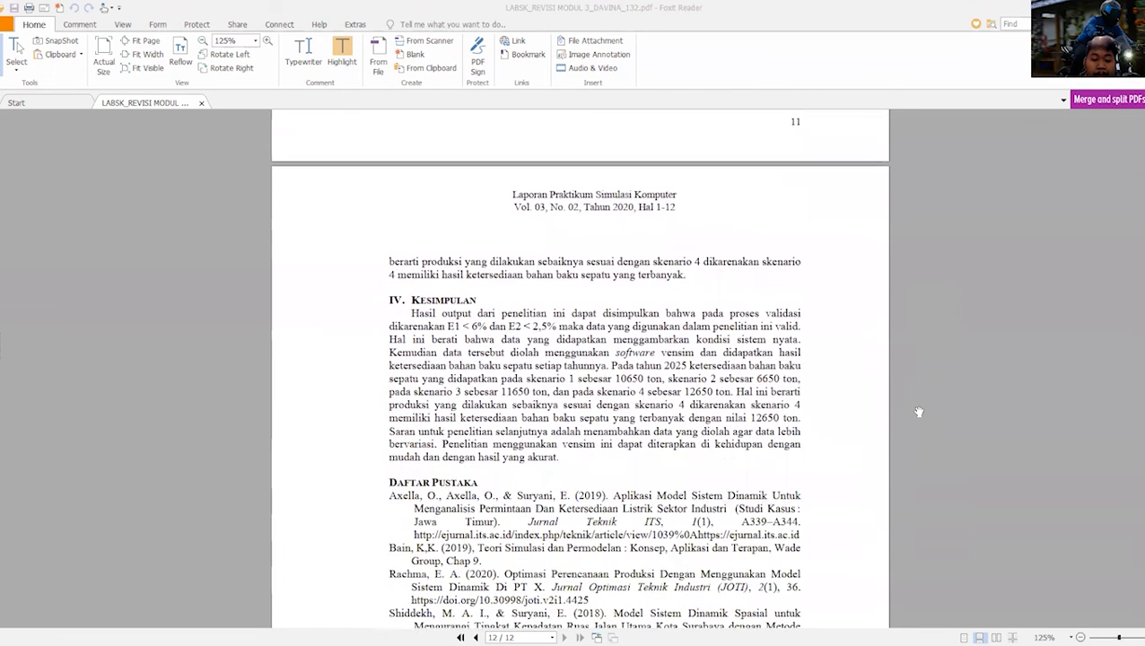